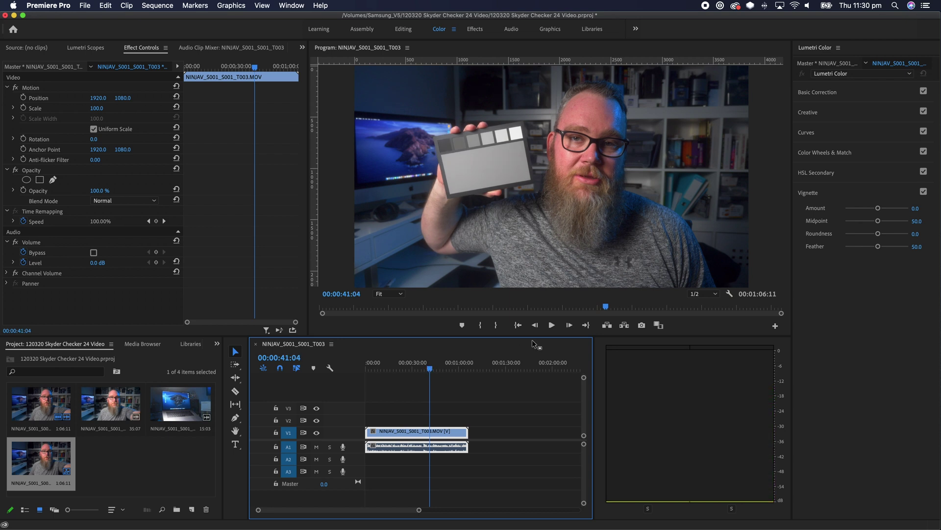
- Step the playhead frame by frame to 00:00:41:00, where the grey card is held up to the camera
click(570, 325)
click(570, 325)
click(569, 325)
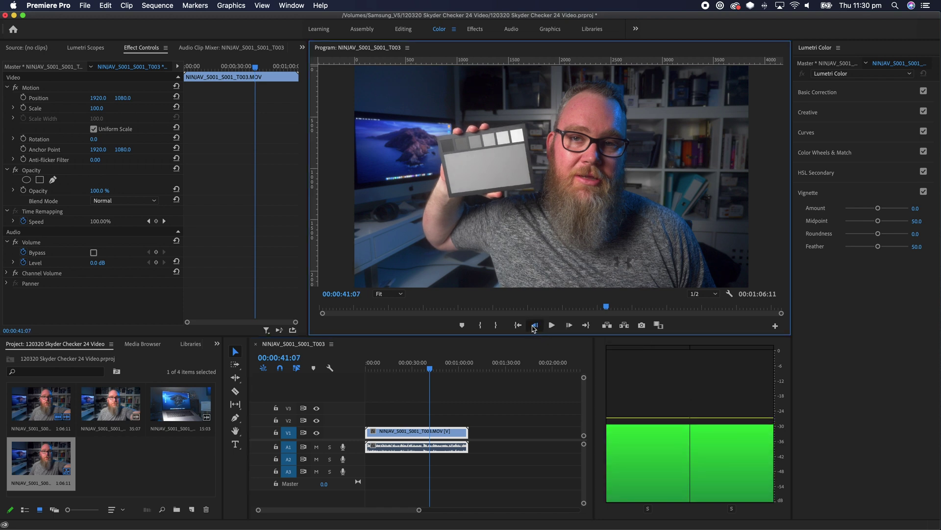
click(534, 325)
click(535, 325)
click(535, 326)
click(535, 326)
click(534, 326)
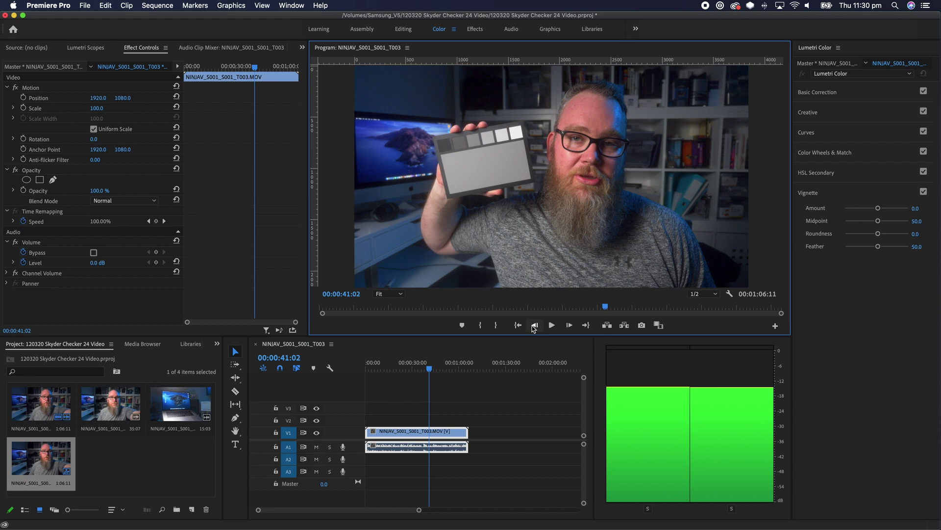
click(534, 326)
click(534, 326)
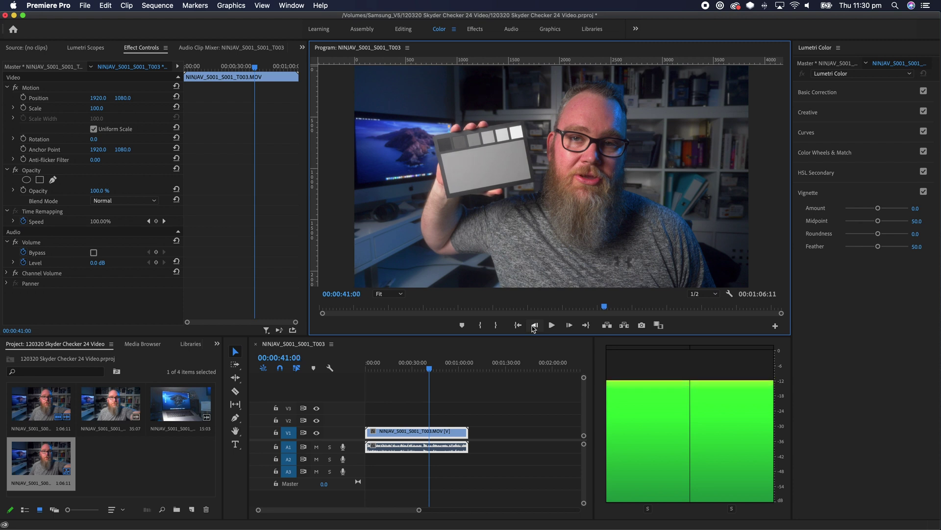
- Draw a four-point Pen opacity mask around the grey card to isolate it from the rest of the frame
click(53, 180)
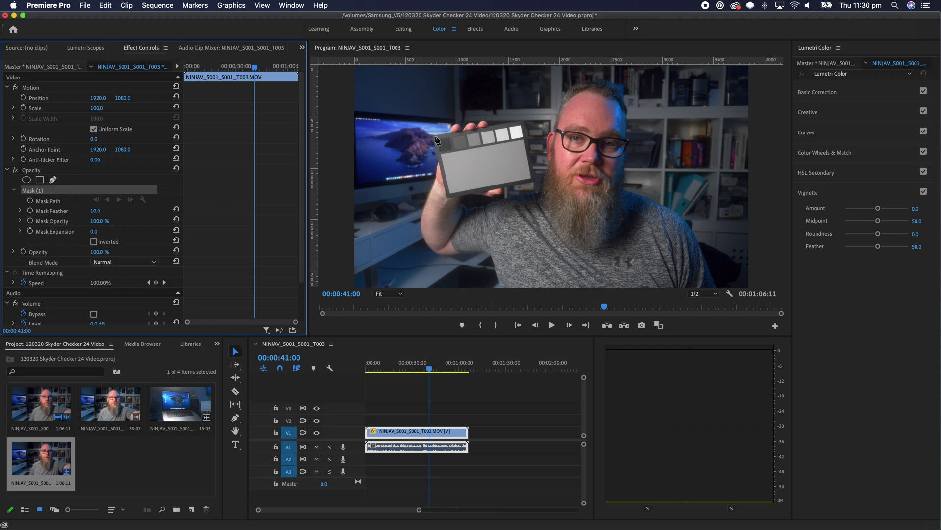
click(436, 138)
click(523, 123)
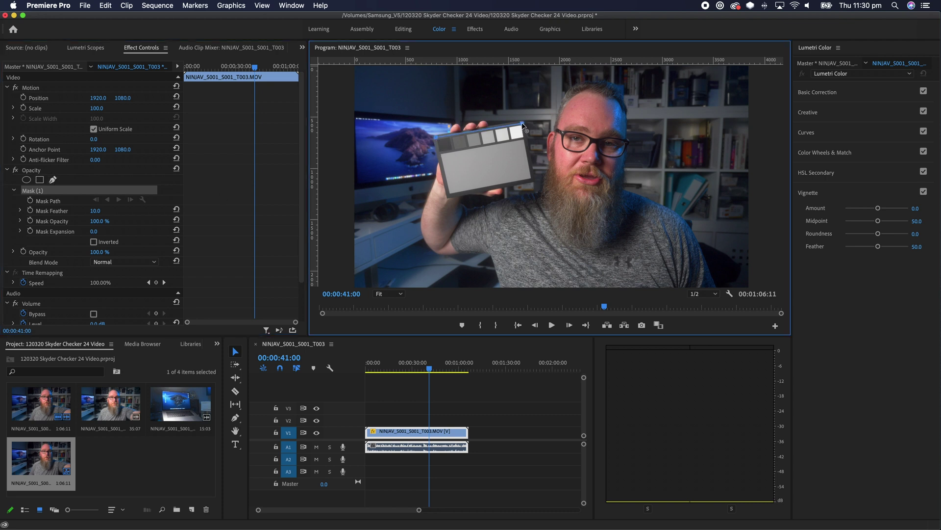
click(449, 196)
click(436, 138)
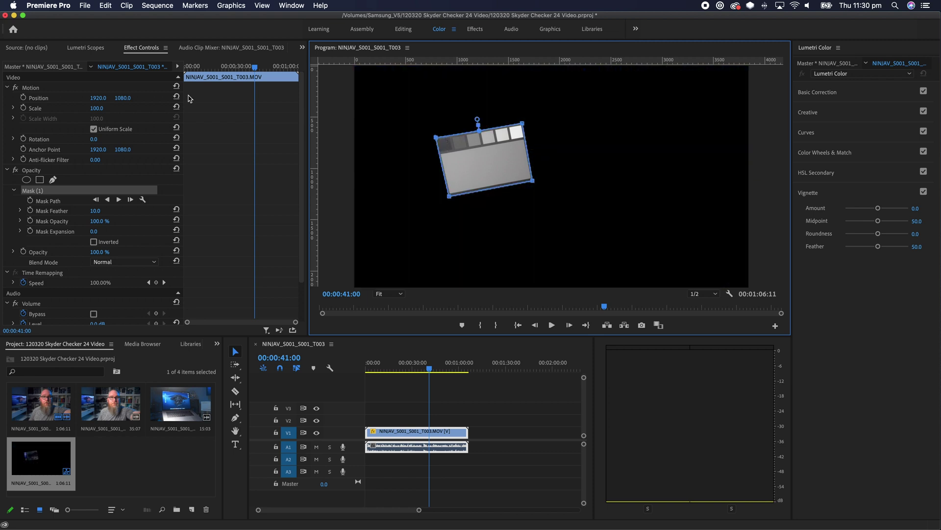
- Display the Lumetri Scopes and correct the white balance by sampling a light grey patch on the card
click(86, 47)
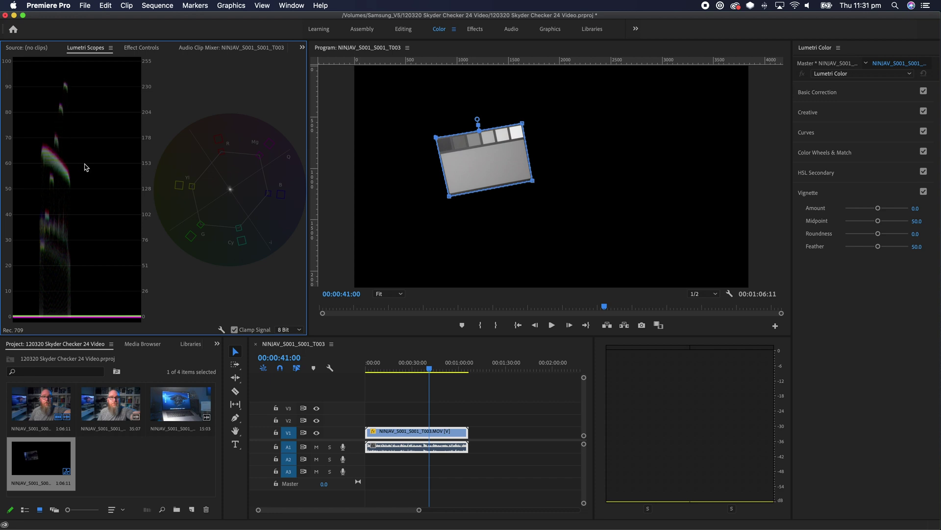
click(845, 91)
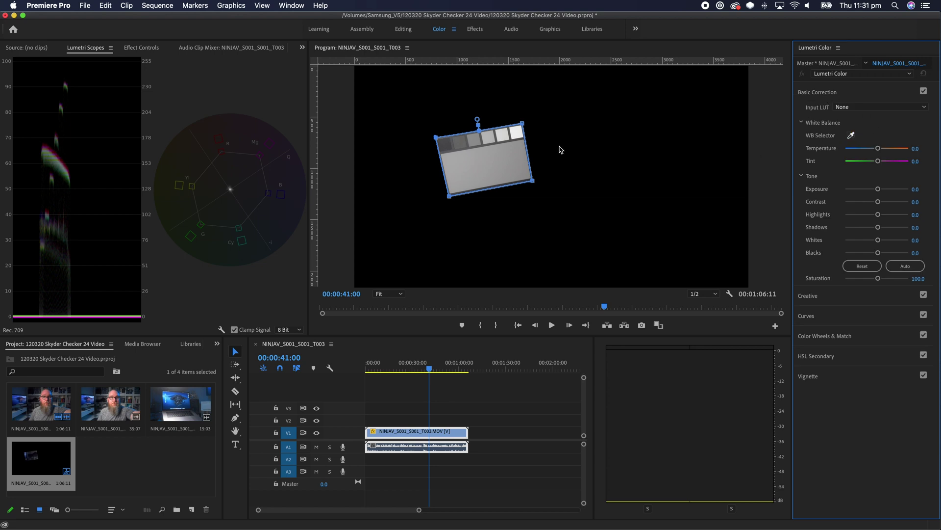
click(509, 139)
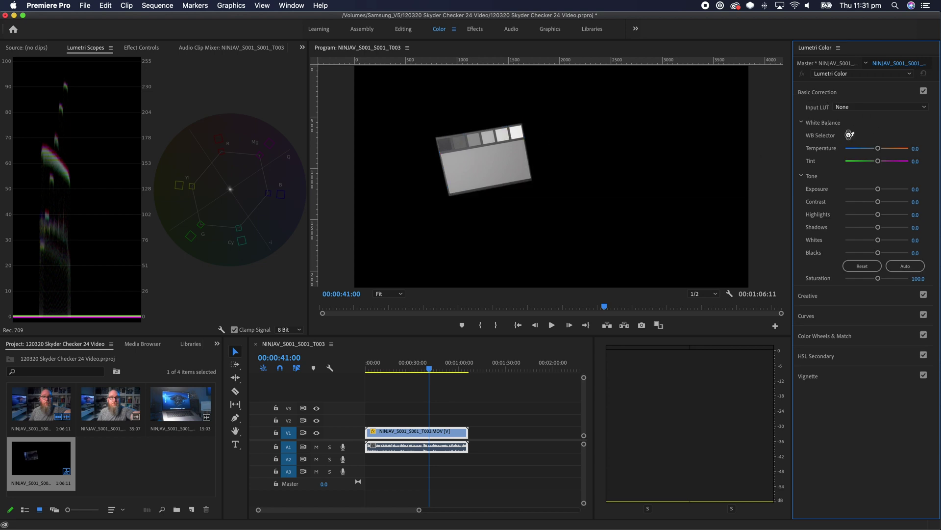
click(851, 135)
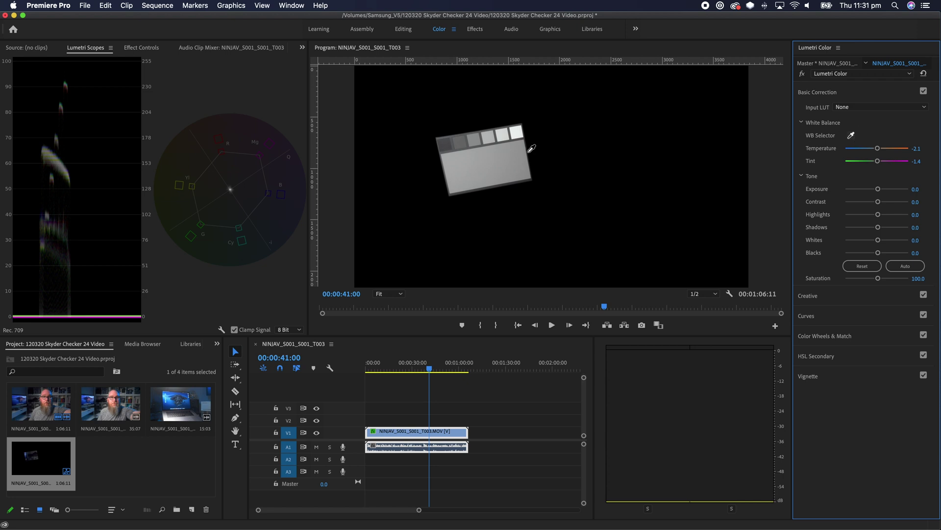
click(503, 135)
click(852, 136)
click(504, 133)
- Add three control points to the white RGB curve, one each in the shadows, midtones and highlights
click(828, 318)
click(839, 278)
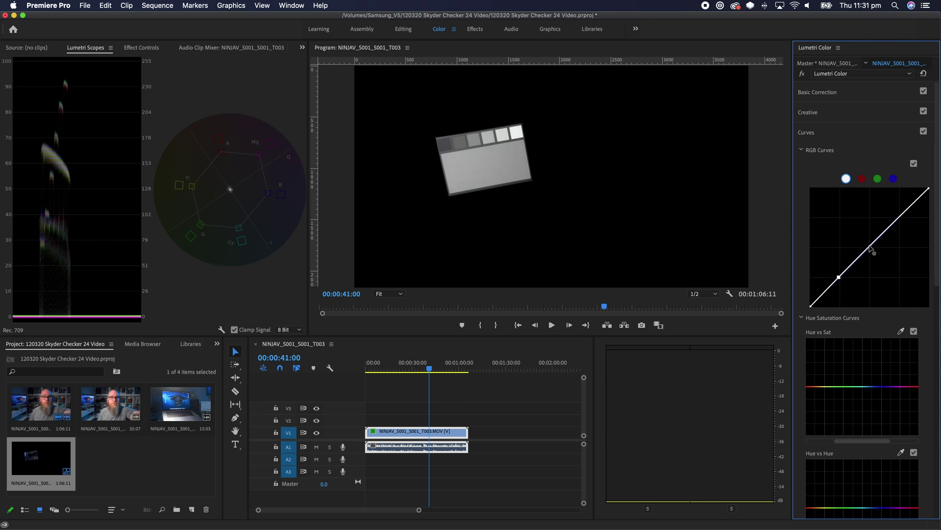
click(871, 246)
click(900, 217)
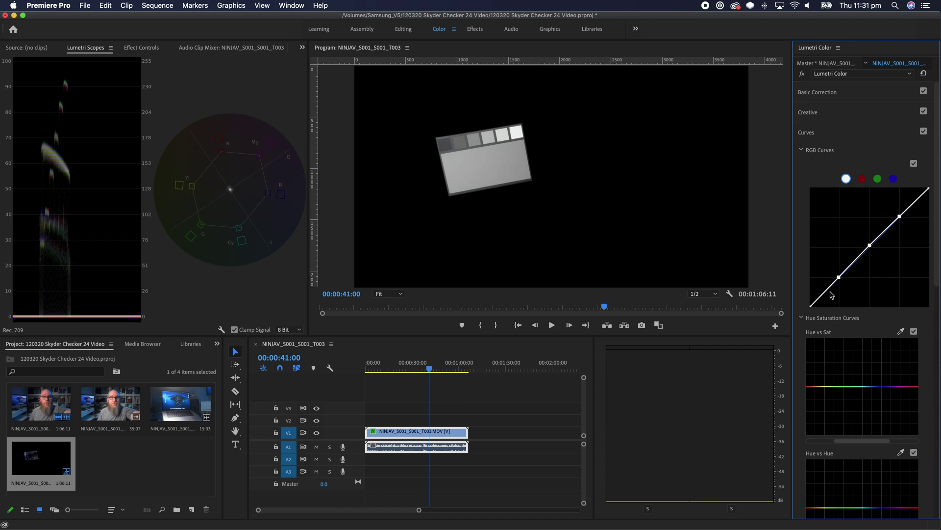
- Shape the RGB curve into a gentle S by lowering the shadow point and slightly raising the midtone and highlight points
drag(840, 277, 839, 287)
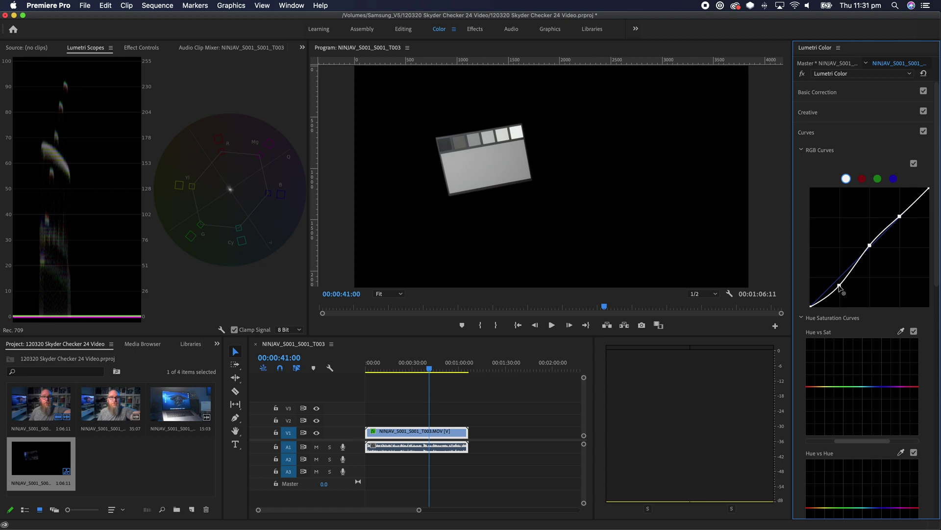
drag(870, 246, 870, 243)
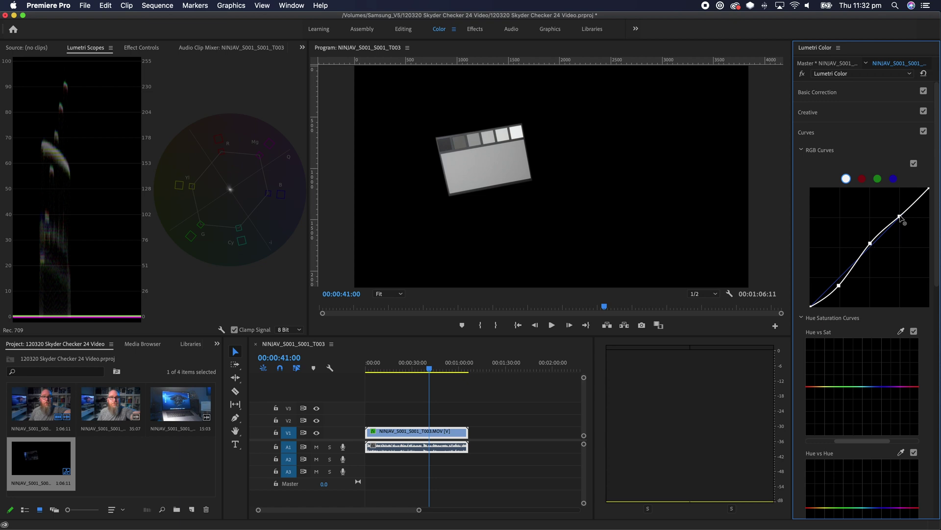
drag(900, 217, 901, 215)
drag(840, 287, 838, 289)
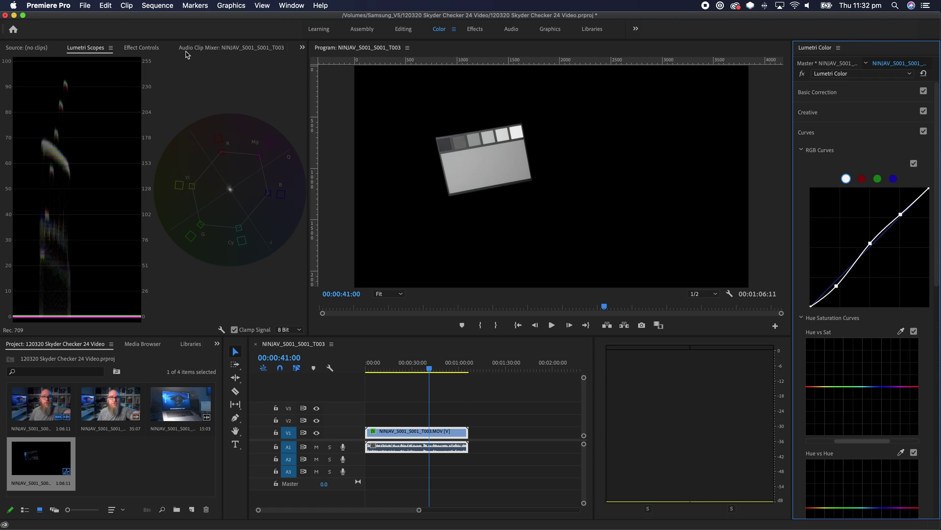
- Turn off the Opacity effect to reveal the full frame, and toggle the Curves correction to compare before and after
click(145, 49)
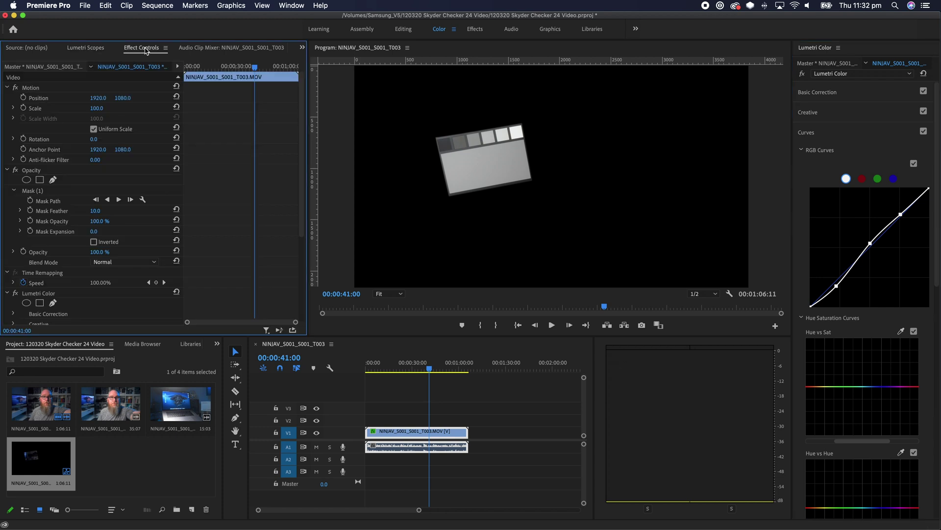
click(16, 170)
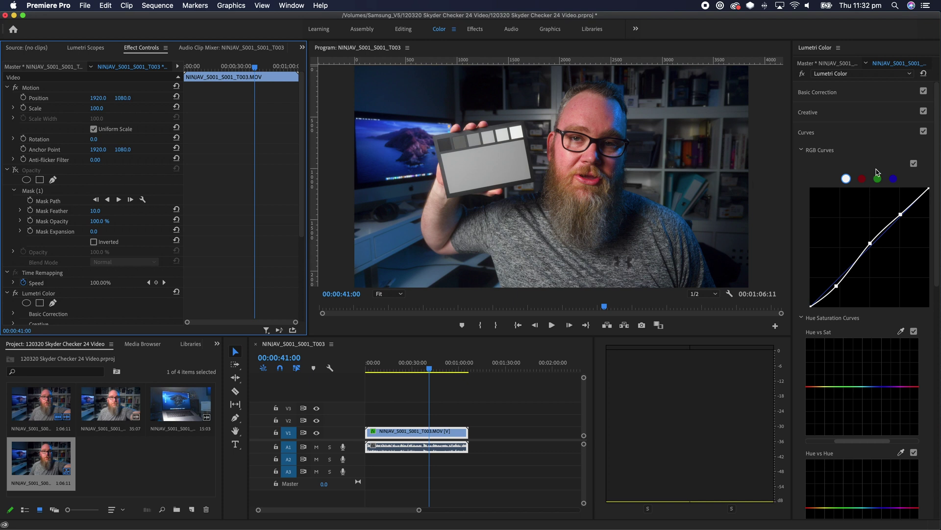
click(923, 132)
click(924, 132)
click(924, 132)
click(924, 132)
click(924, 132)
click(924, 132)
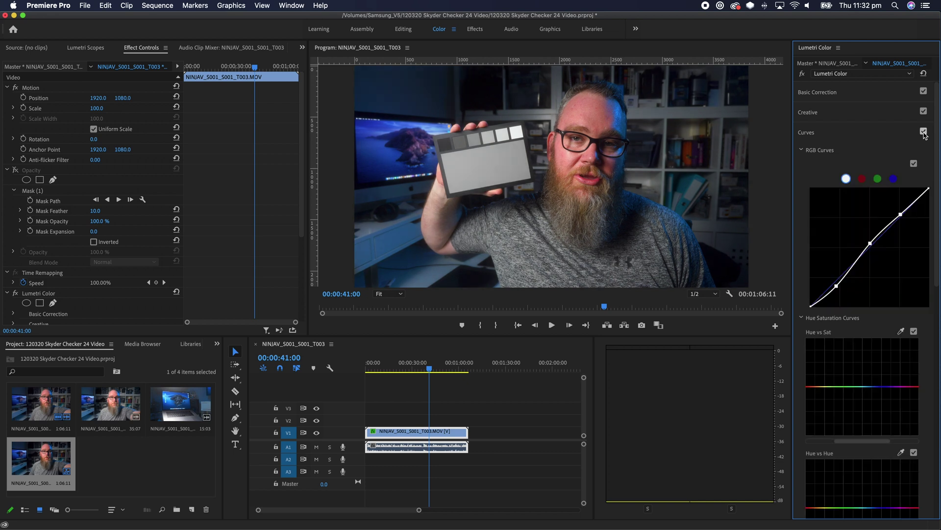
click(924, 132)
click(923, 132)
click(923, 132)
click(923, 132)
click(924, 132)
click(924, 132)
- Move the playhead to 00:00:32:21, where the colour chart is held up to the camera
drag(430, 371, 413, 372)
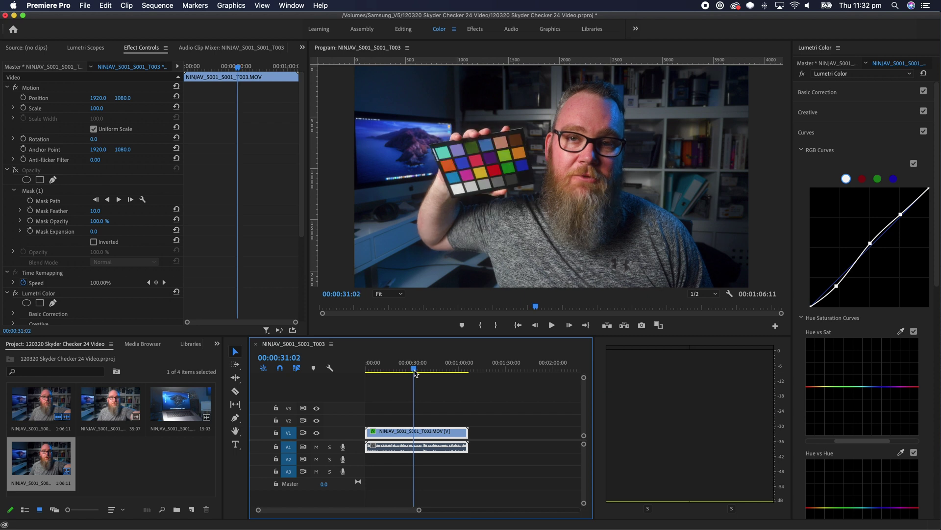
click(569, 325)
click(569, 327)
click(569, 327)
click(569, 327)
click(568, 327)
click(568, 327)
click(568, 328)
click(568, 328)
click(569, 328)
click(569, 326)
click(568, 326)
click(569, 326)
click(568, 326)
click(568, 325)
click(568, 326)
click(568, 325)
click(568, 326)
click(568, 325)
click(568, 325)
click(568, 326)
click(569, 326)
click(568, 326)
click(568, 325)
click(569, 326)
click(568, 325)
click(568, 326)
click(568, 326)
click(568, 325)
click(568, 326)
click(569, 325)
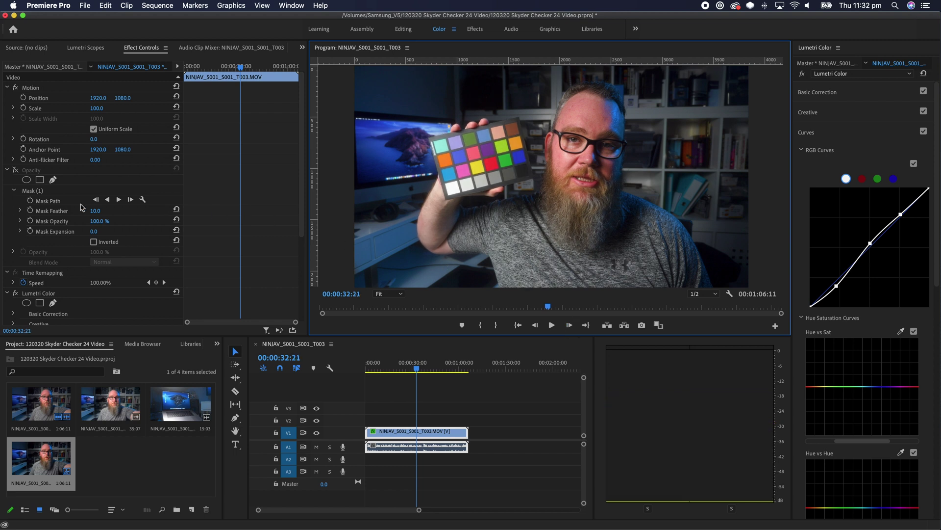
- Turn the Opacity effect back on and delete its grey card mask
click(15, 170)
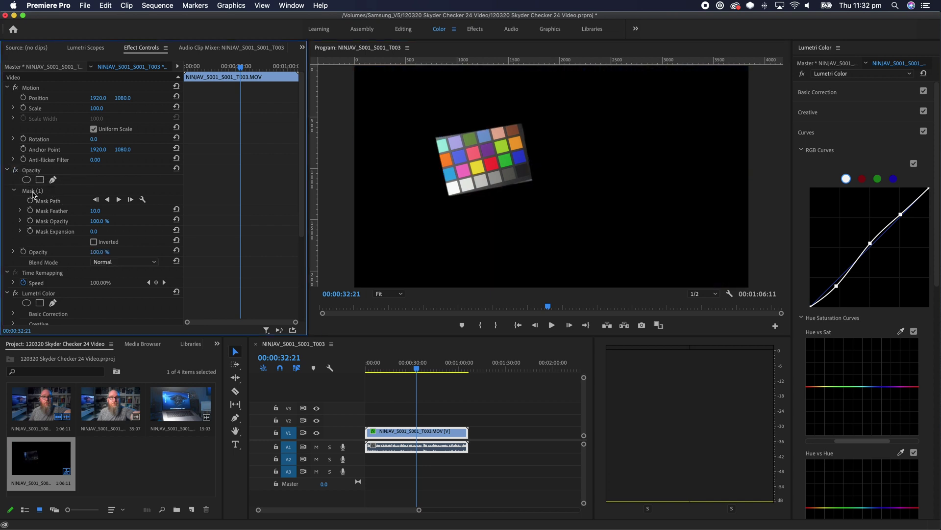
click(32, 192)
key(Delete)
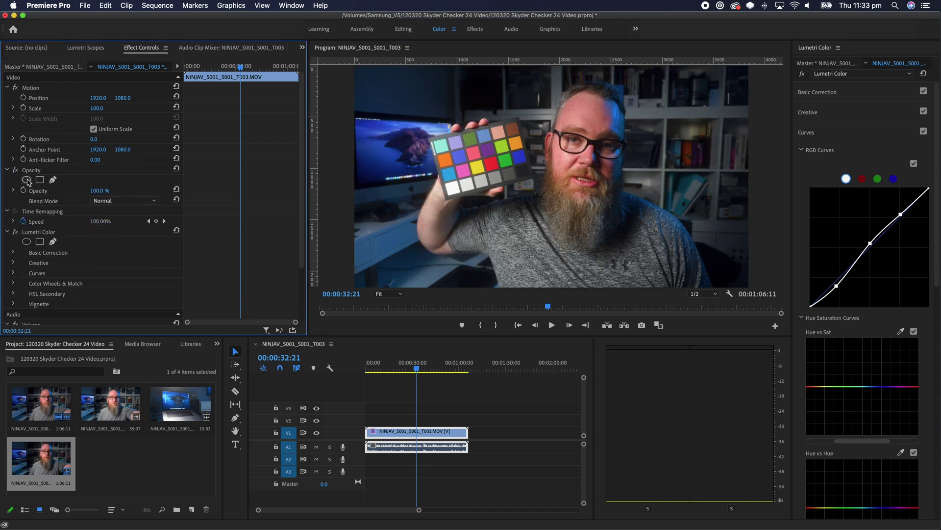
- Draw a new Pen opacity mask around the row of blue, pink, yellow, red, green and dark blue chips
click(53, 180)
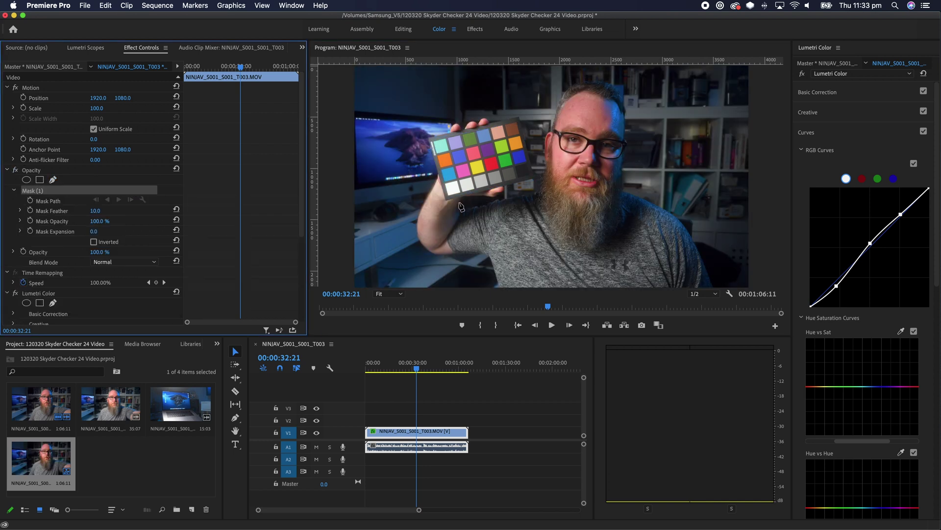
click(439, 170)
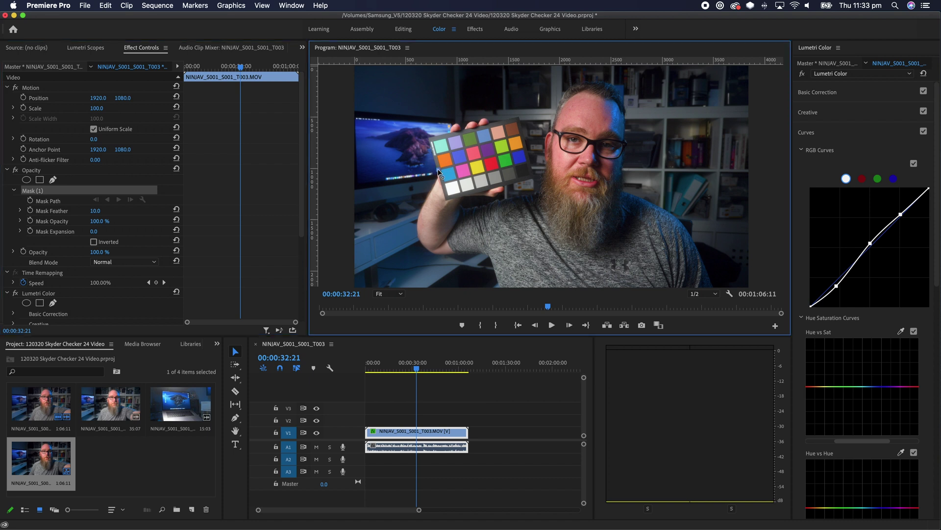
click(524, 149)
click(529, 166)
click(442, 183)
click(439, 171)
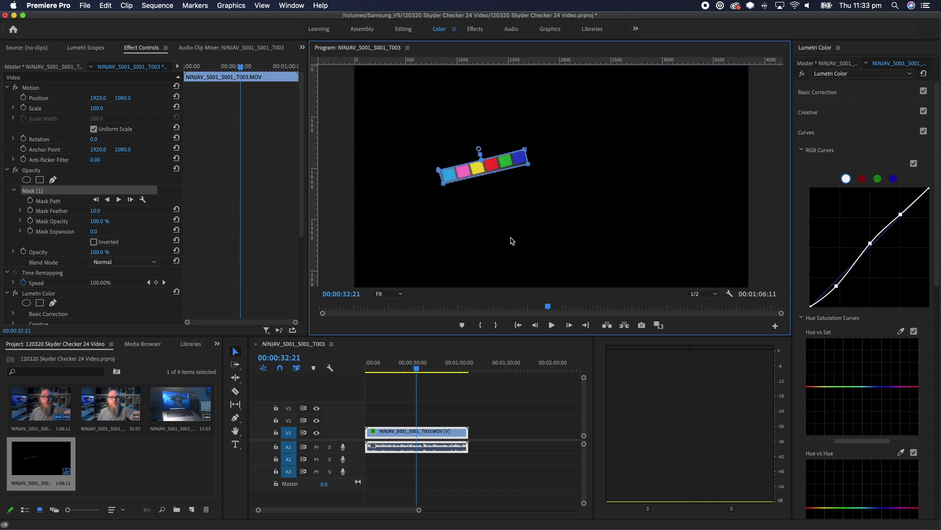
- Fine-tune the mask's corner points at 100% magnification so it fits tightly around the six coloured chips
click(389, 293)
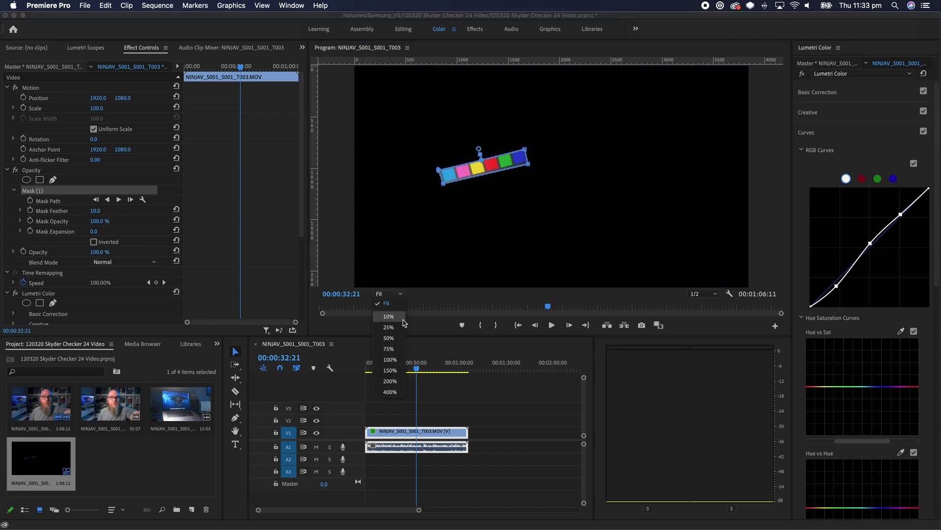
click(391, 360)
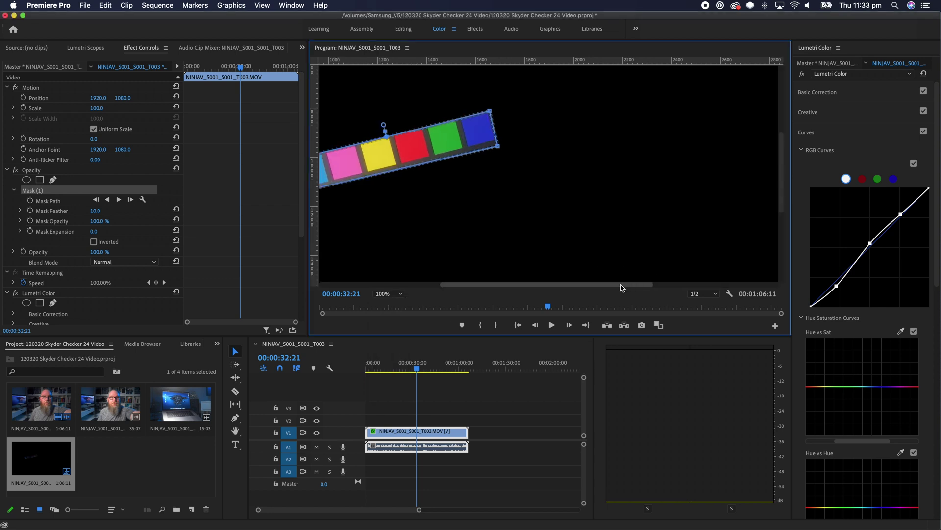
drag(621, 288, 588, 288)
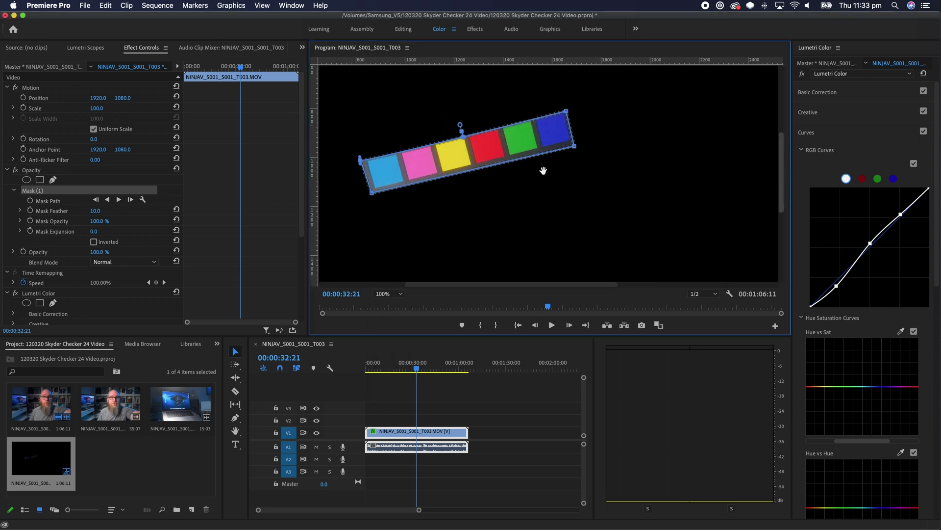
scroll(489, 167, up, 2)
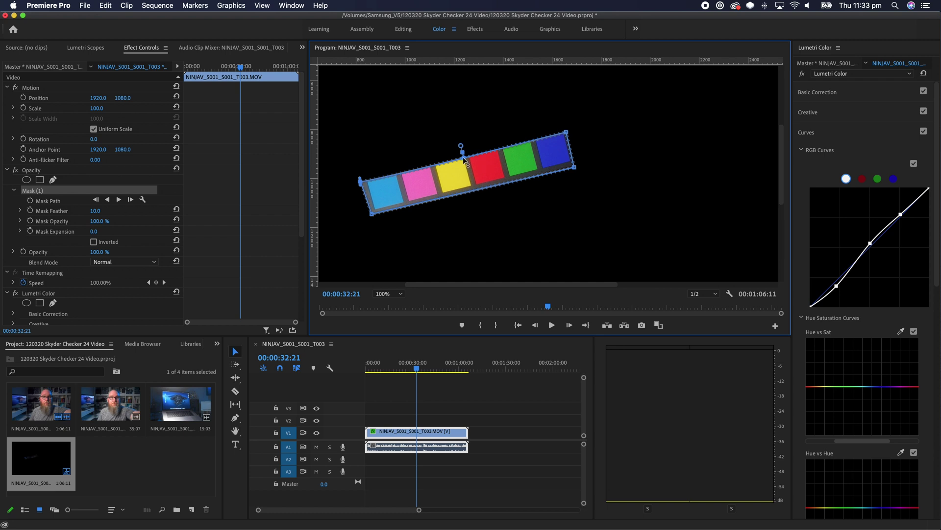
drag(359, 183, 359, 184)
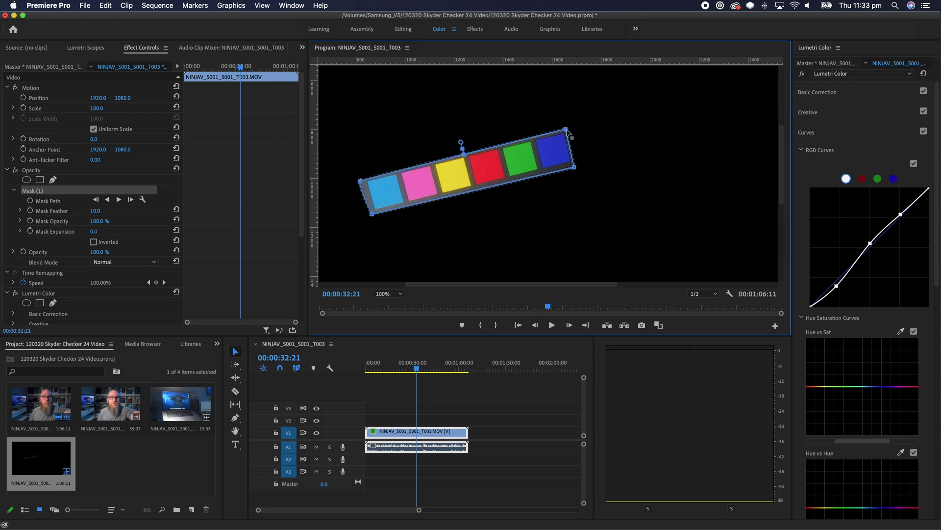
drag(574, 168, 574, 164)
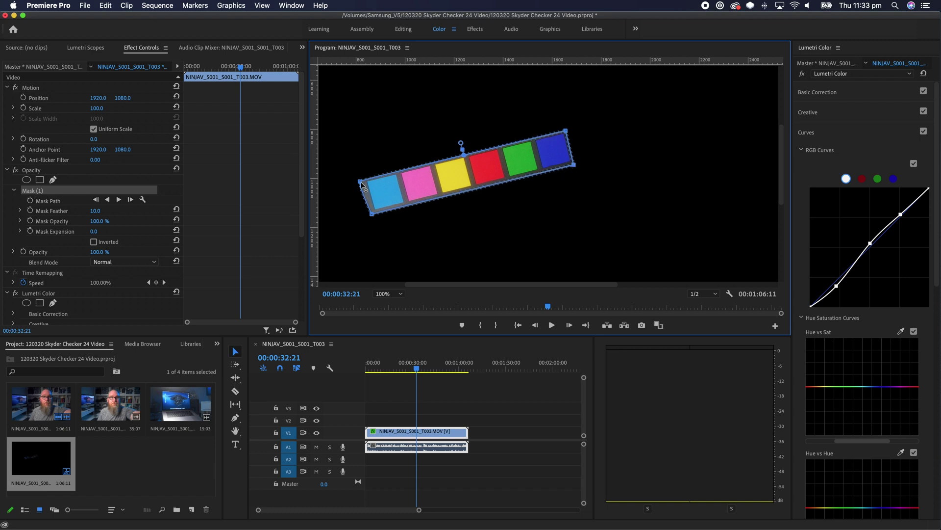
drag(362, 184, 366, 183)
- Check the masked chips and the Vectorscope YUV option in Lumetri Scopes, and bring the Hue vs Hue curve into view
click(93, 51)
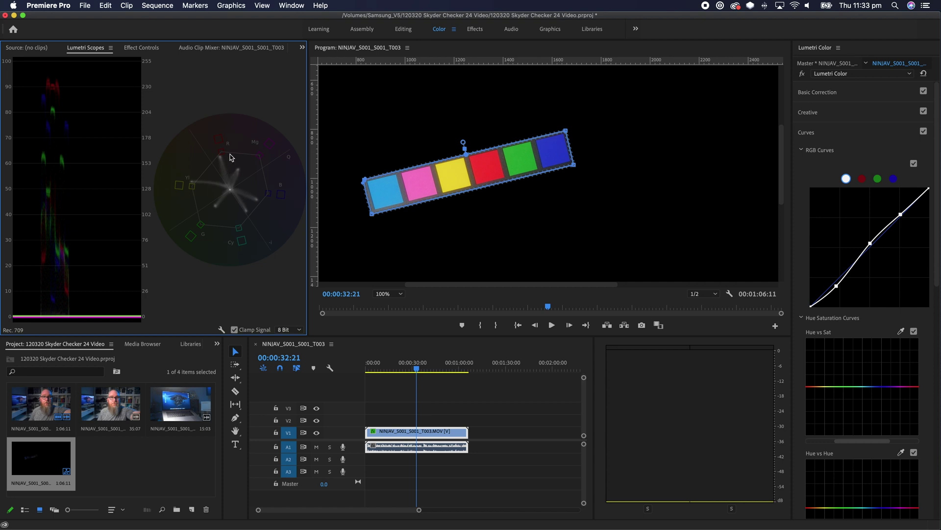
right_click(247, 129)
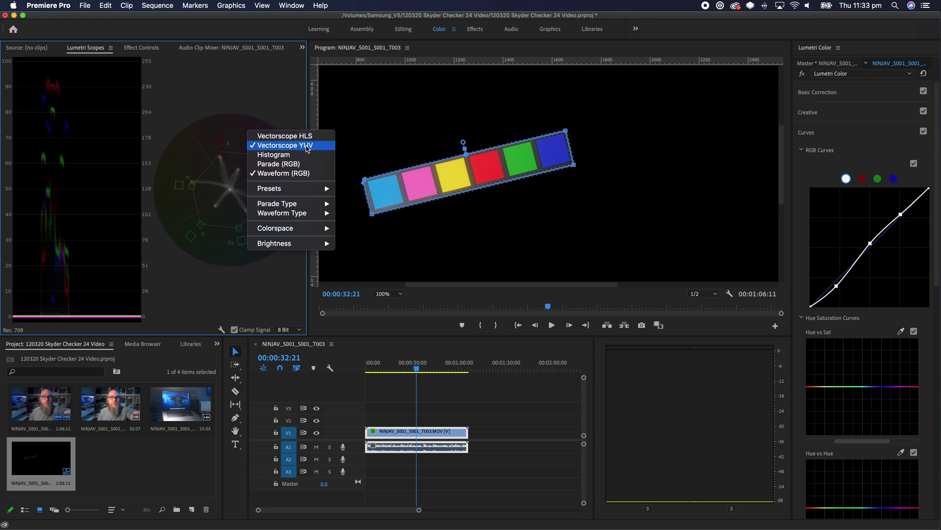
click(263, 105)
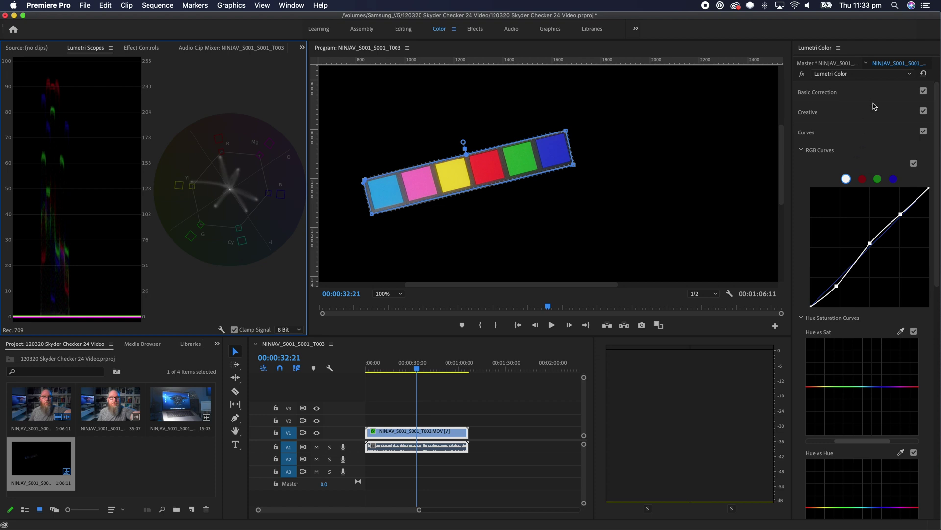
drag(936, 194, 934, 304)
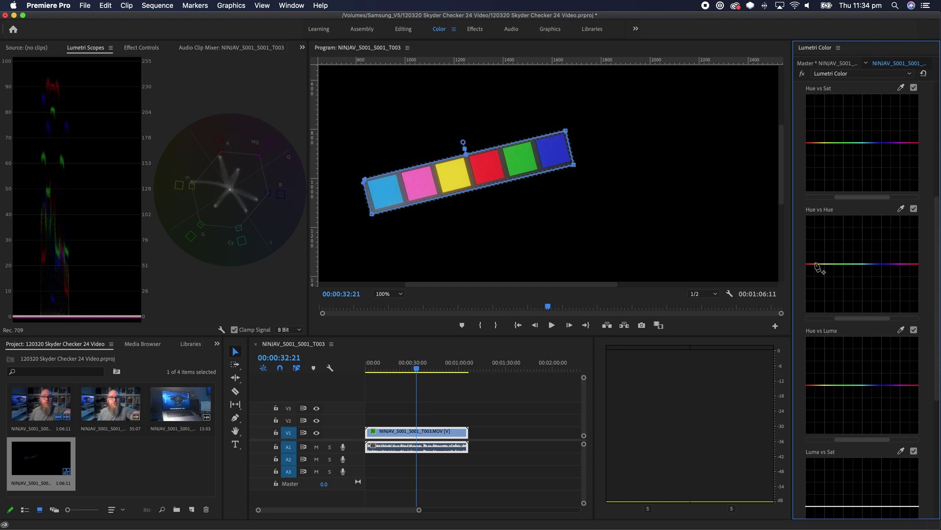
- Add eleven evenly spaced points to the Hue vs Hue curve and shift the yellow, blue and magenta ones to align the chips on the vectorscope
click(814, 263)
click(826, 262)
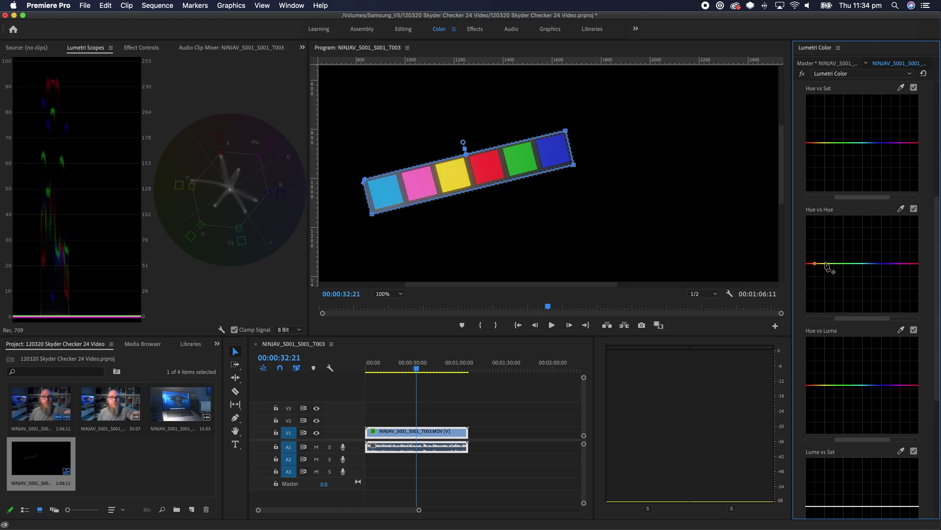
click(835, 262)
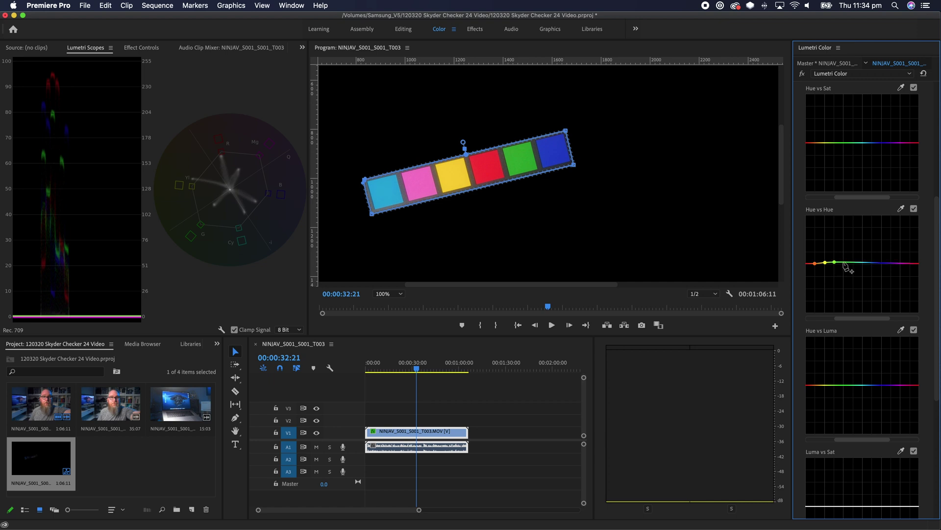
key(super+z)
key(super+z)
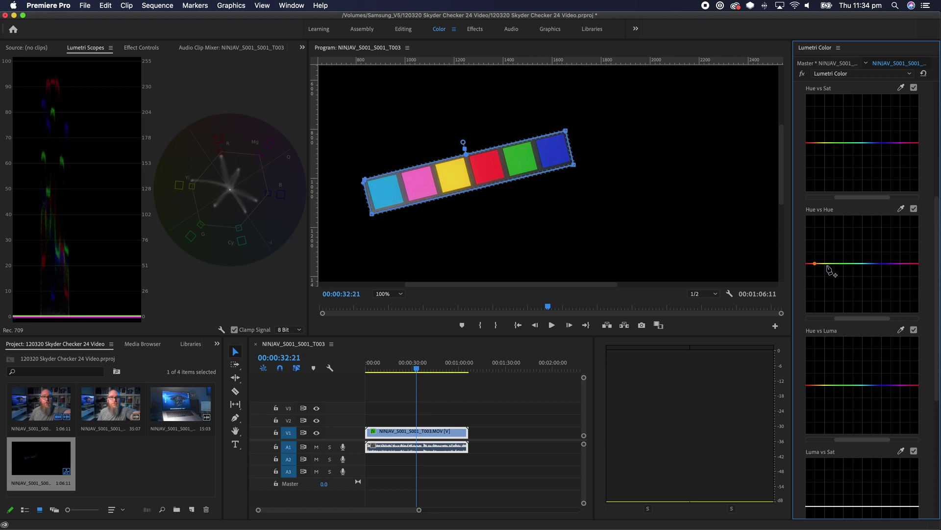
click(826, 263)
click(835, 263)
click(845, 263)
click(854, 263)
click(863, 263)
click(871, 263)
click(881, 263)
click(891, 264)
click(901, 264)
click(911, 264)
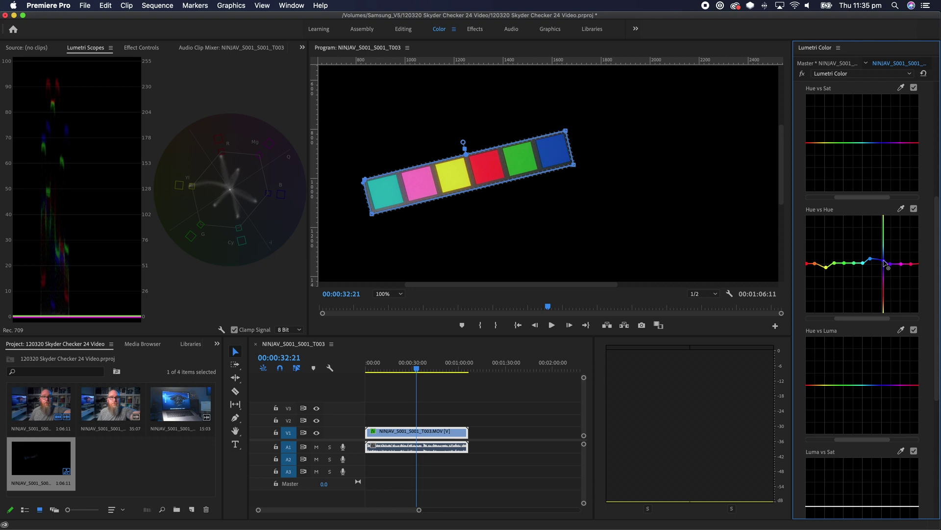
drag(885, 267, 886, 271)
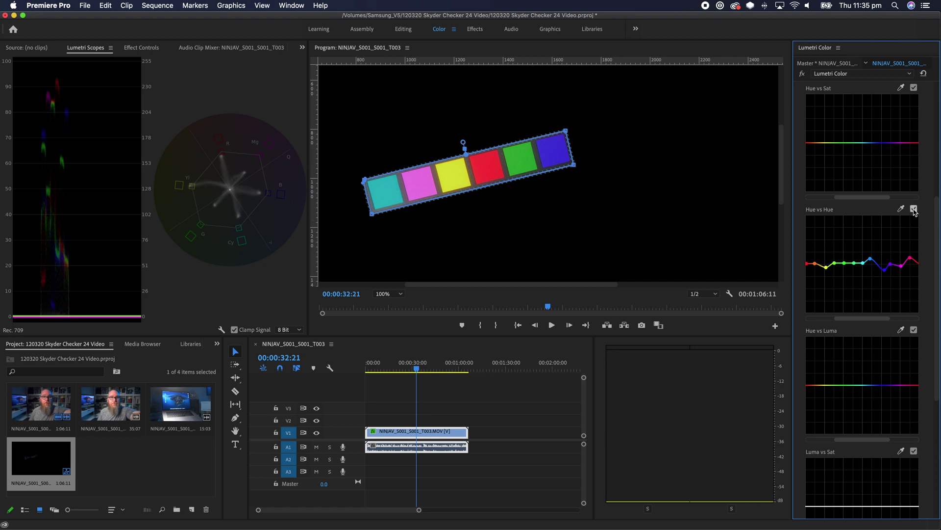
- Switch the Hue vs Hue curve off and on repeatedly to compare the six masked chips before and after correction
click(914, 209)
click(914, 209)
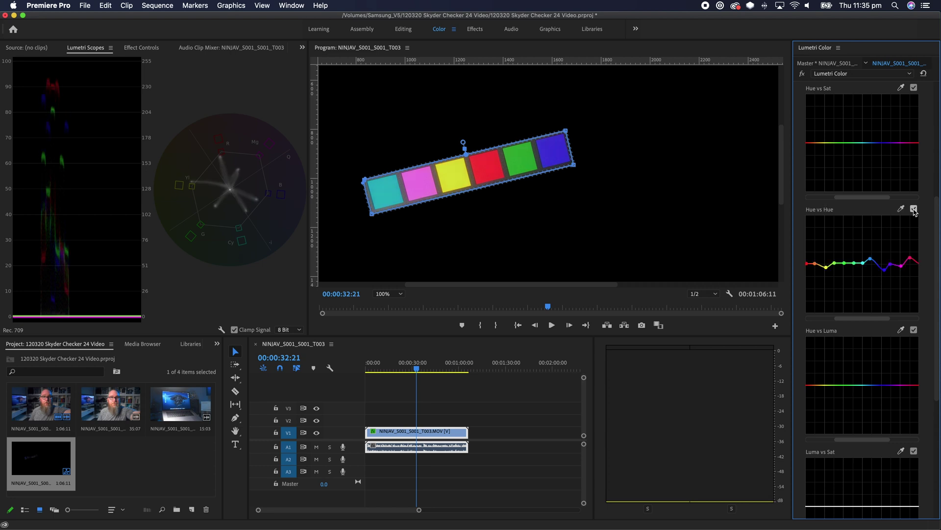
click(914, 209)
click(914, 209)
click(914, 210)
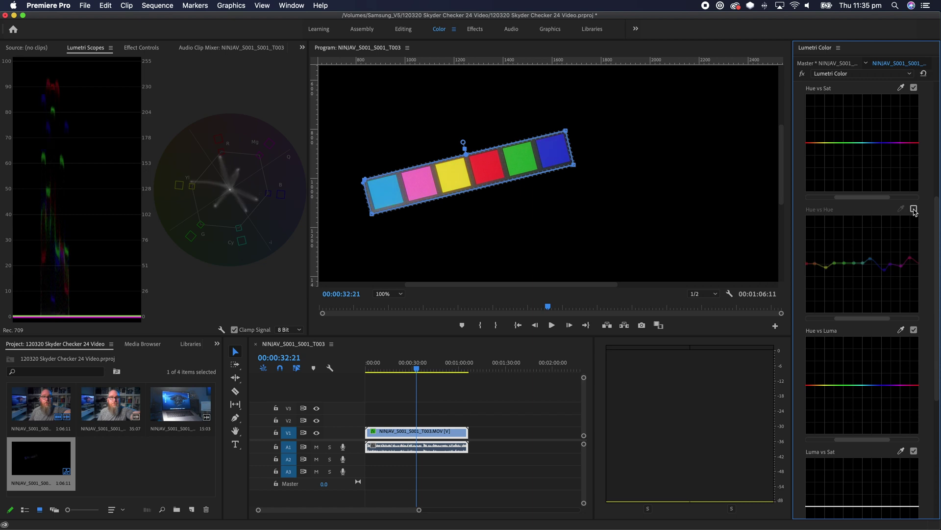
click(914, 210)
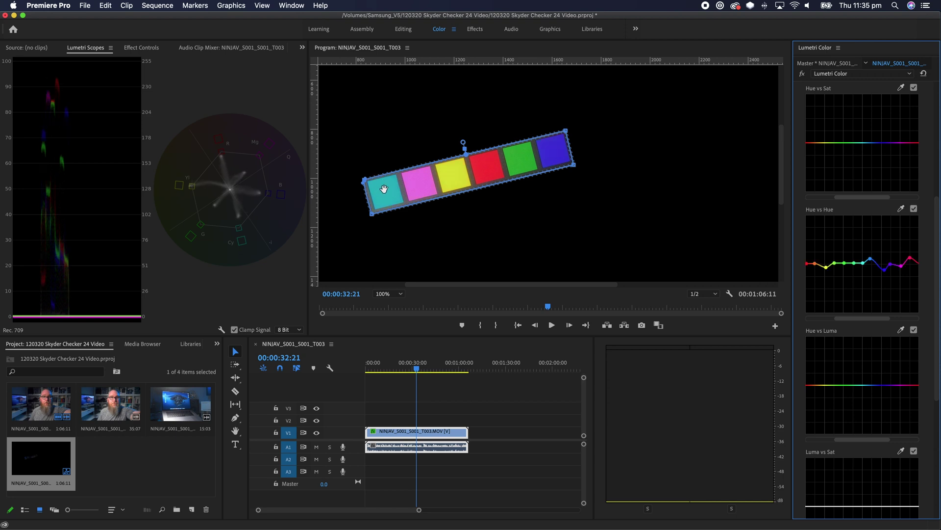
click(915, 211)
click(915, 209)
click(915, 209)
click(915, 209)
- Delete the opacity mask around the six coloured chips and set the Program Monitor zoom to Fit
click(137, 48)
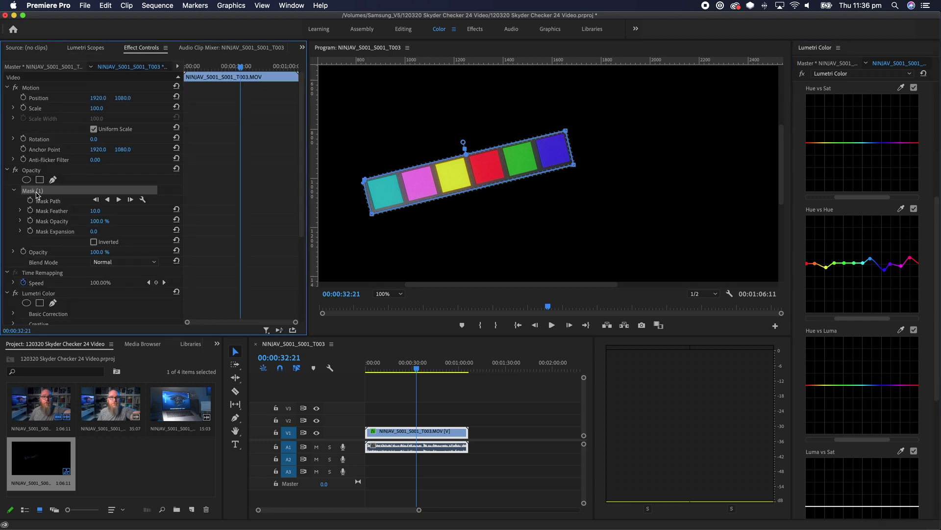
key(Delete)
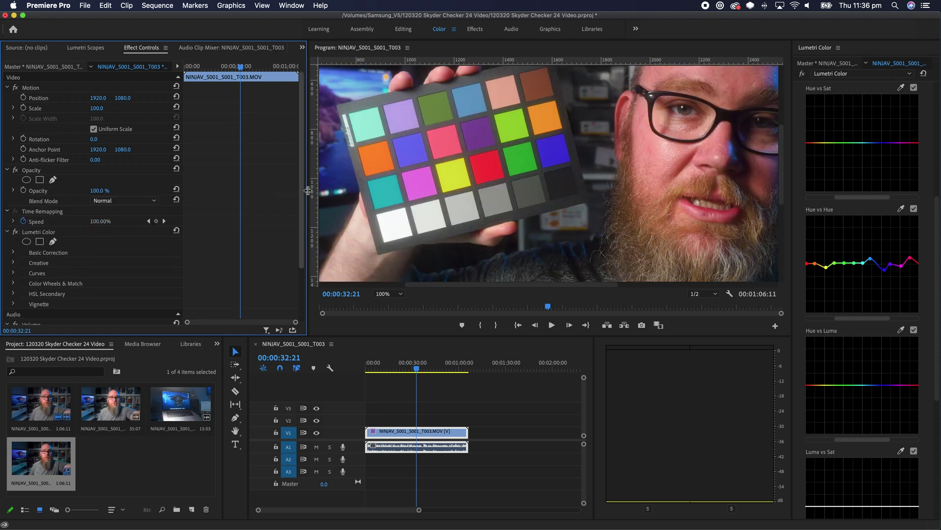
click(398, 294)
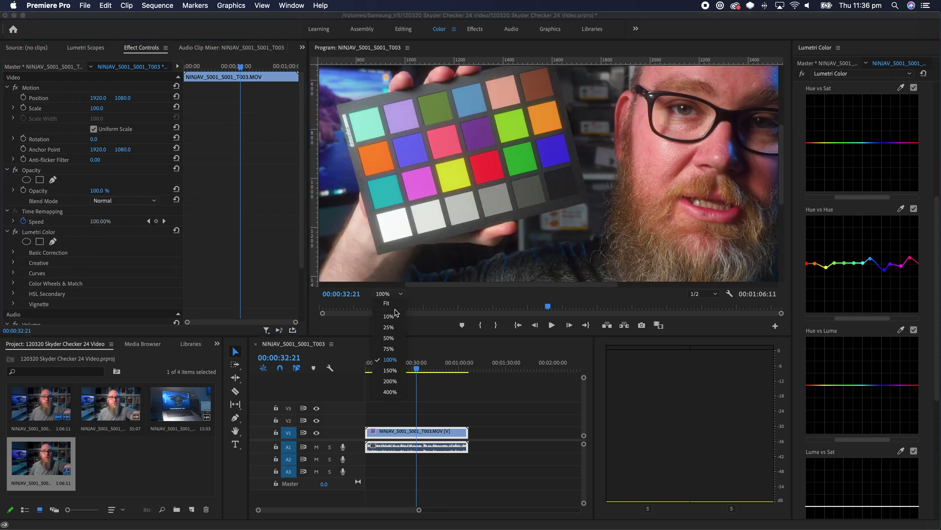
click(395, 307)
key(Left)
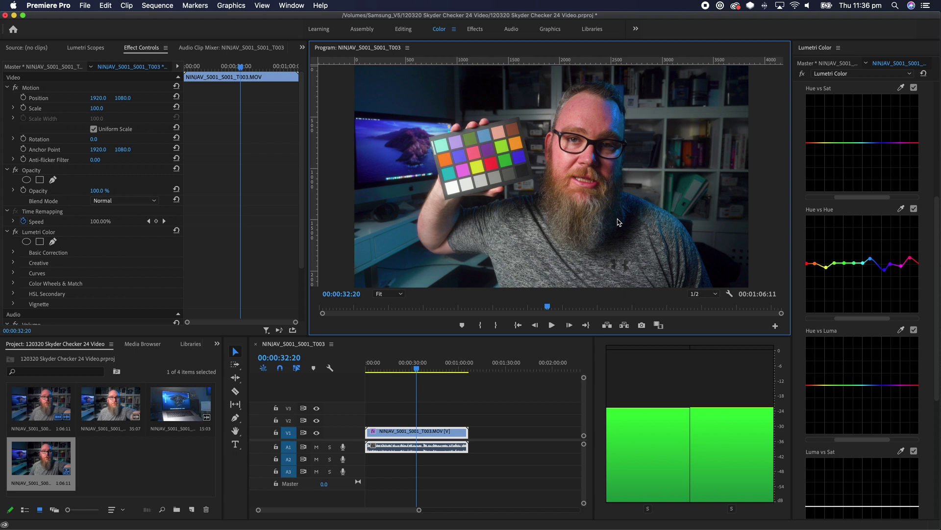
- Compare the full frame with the Hue vs Hue curve off and on, checking the colour chart, skin and background
click(914, 209)
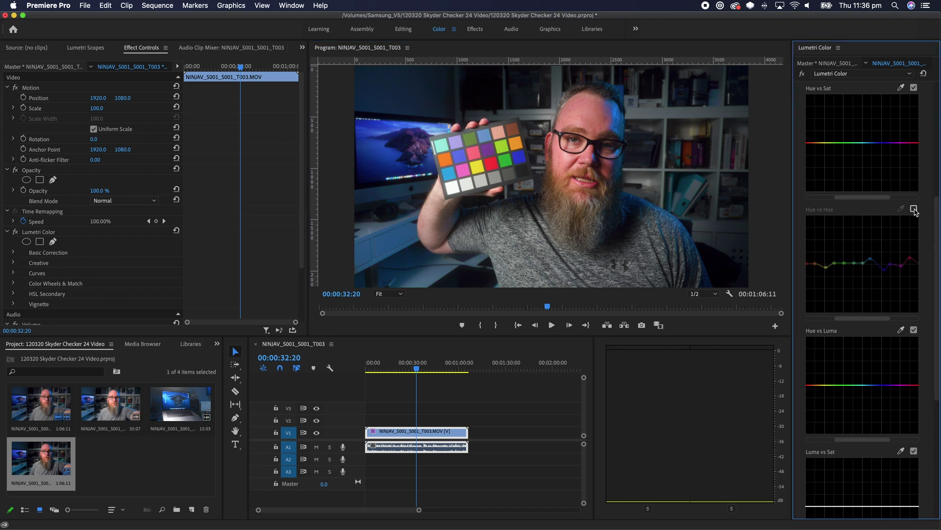
click(914, 209)
click(914, 209)
click(914, 209)
click(914, 209)
click(914, 209)
click(914, 210)
click(914, 209)
click(914, 209)
click(914, 210)
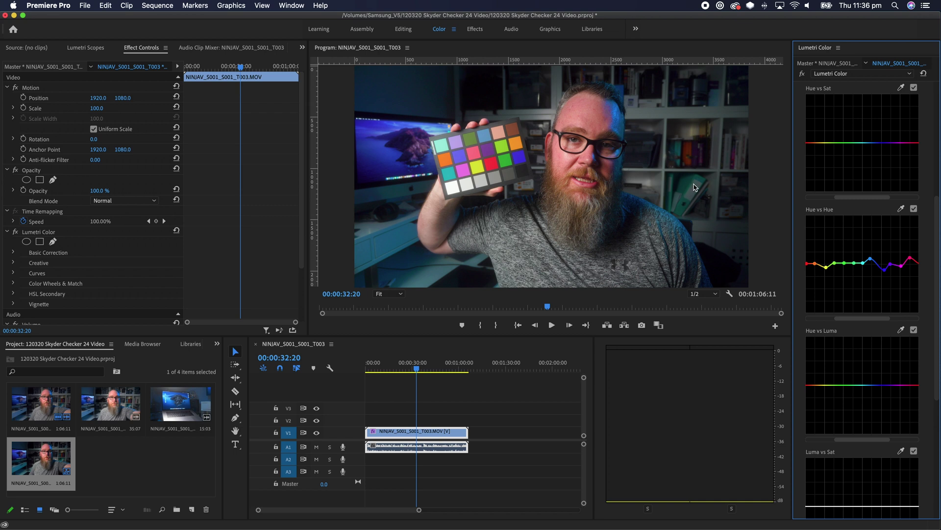
click(914, 210)
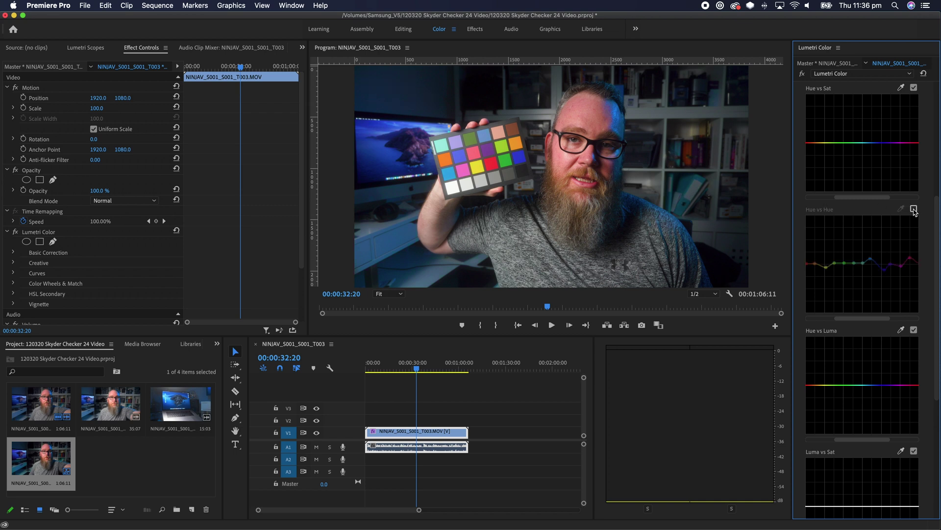
click(914, 210)
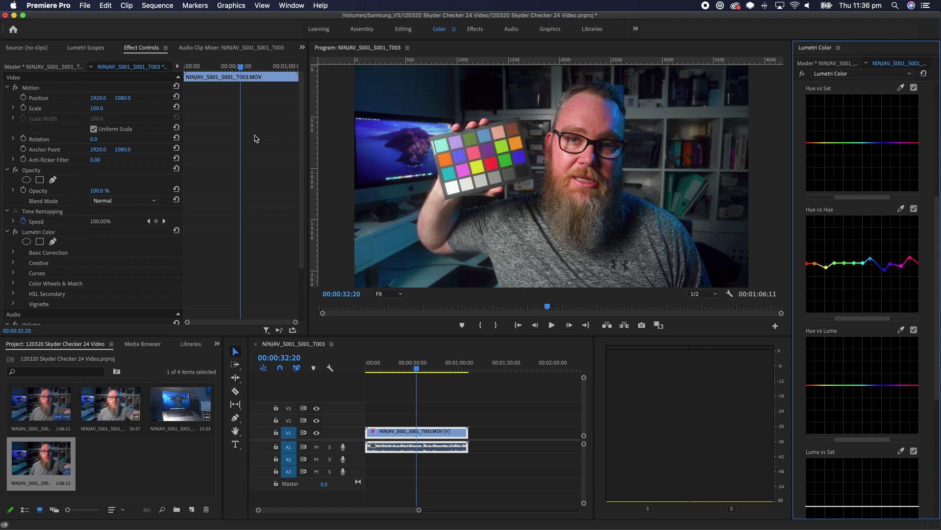
- Draw a small triangular Pen opacity mask inside the light skin-tone chip on the colour chart's upper row
click(53, 179)
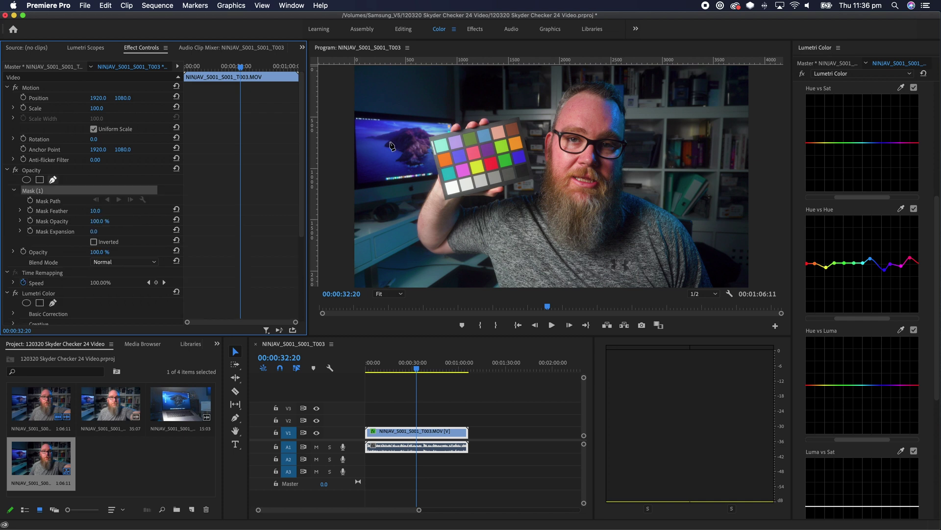
click(492, 128)
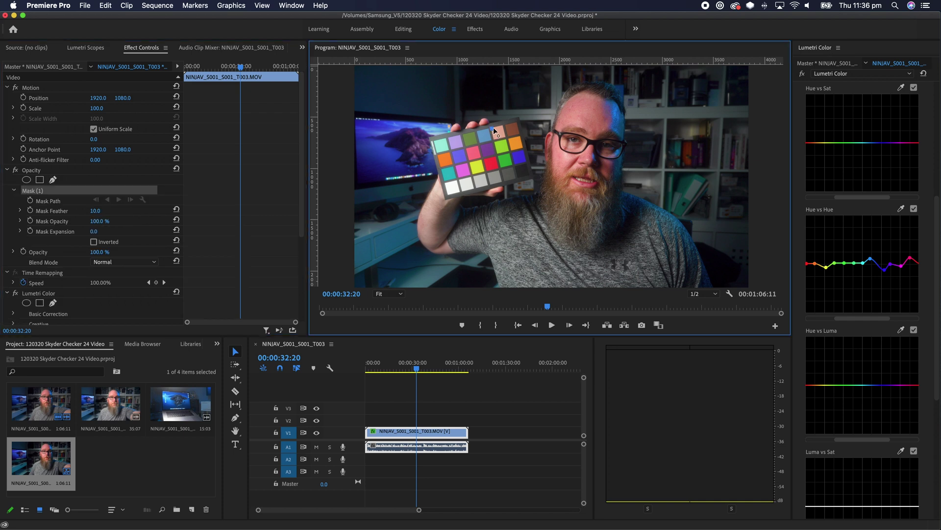
click(504, 137)
click(489, 144)
click(492, 129)
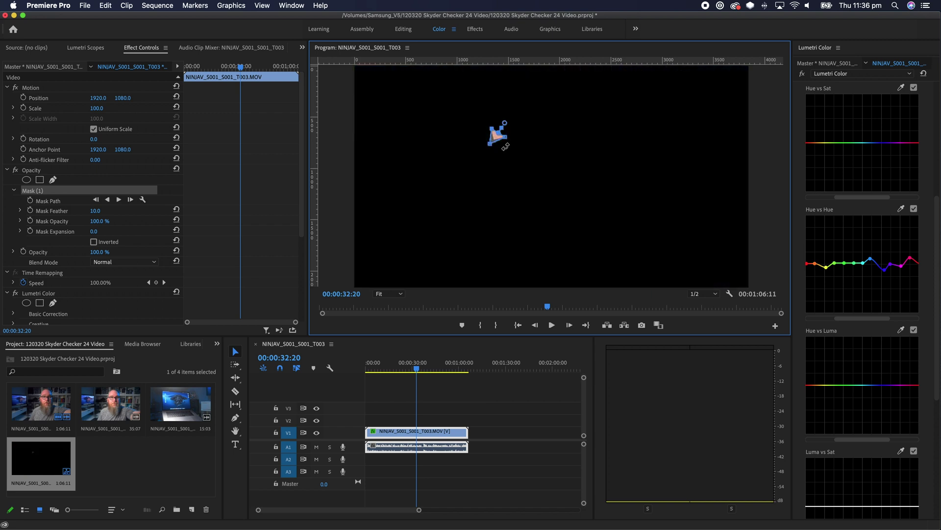
- View the masked skin-tone chip at 100% and check its trace against the skin-tone line on the vectorscope
click(400, 294)
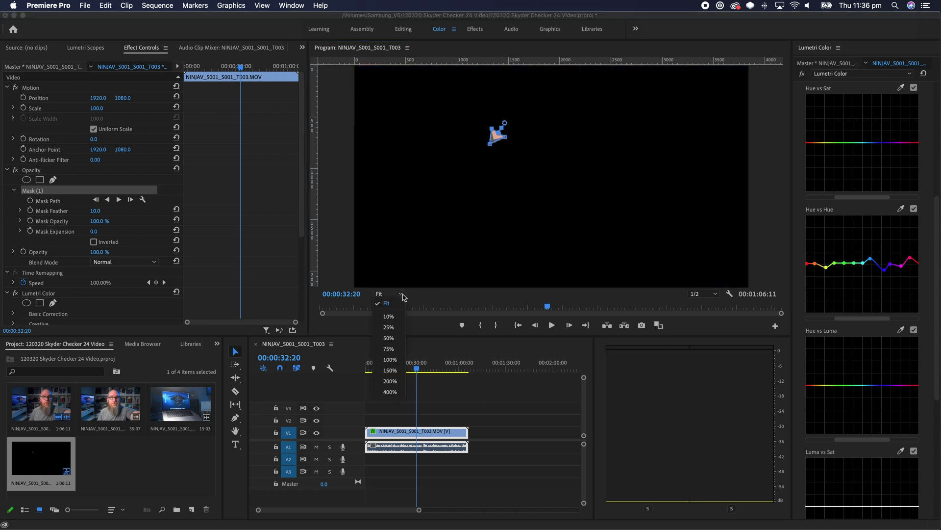
click(390, 360)
drag(425, 82, 433, 73)
drag(780, 201, 780, 187)
drag(450, 115, 421, 103)
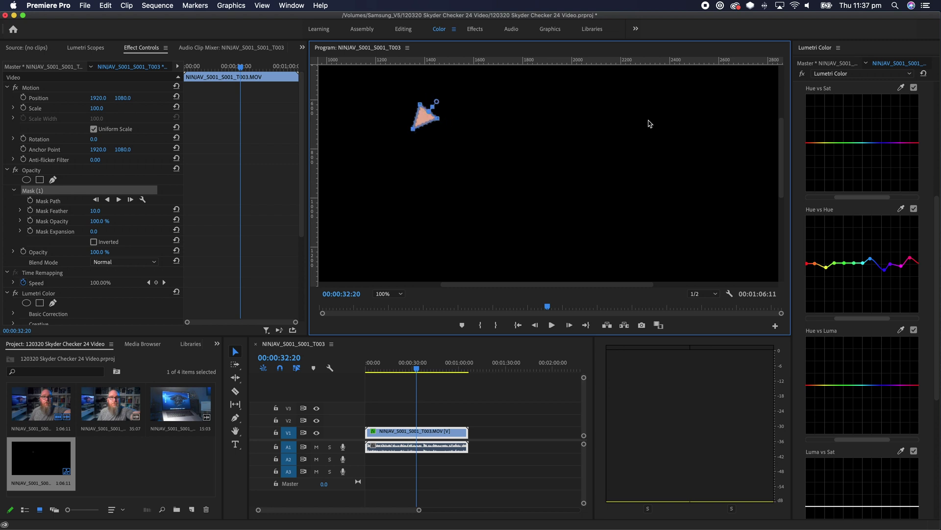
click(86, 48)
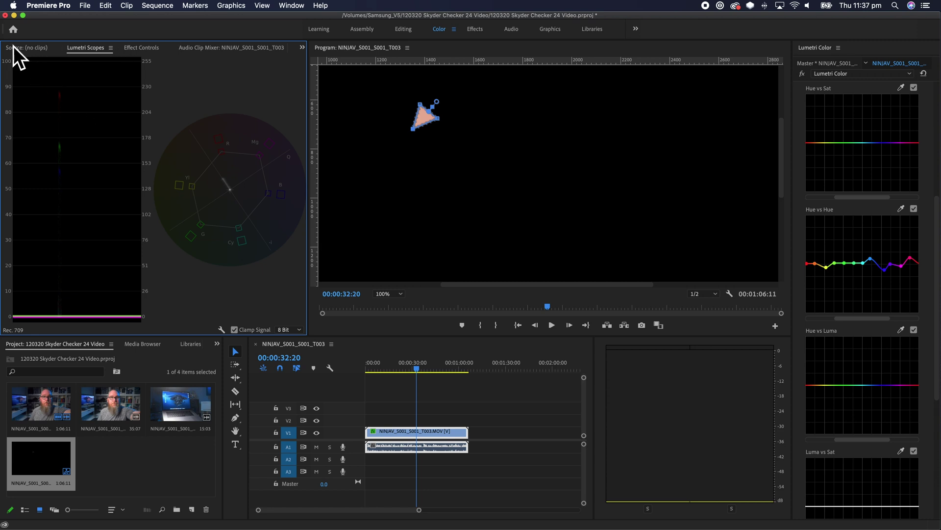
- Reselect the clip on V1 and delete its opacity mask from the skin-tone chip
click(141, 48)
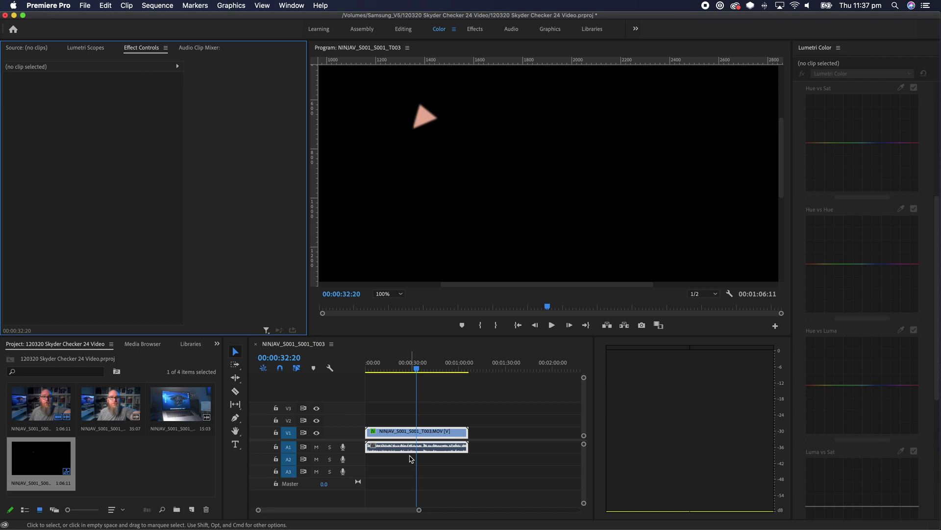
click(403, 432)
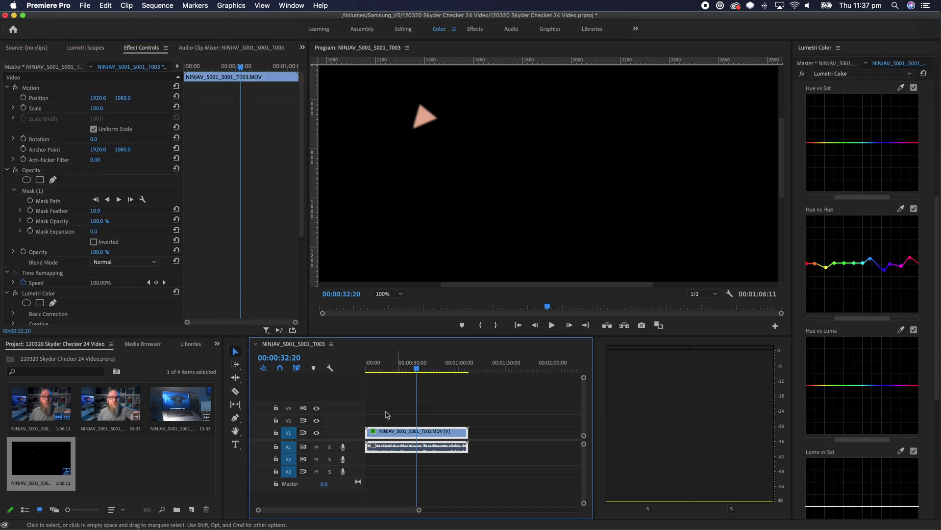
click(30, 191)
key(Delete)
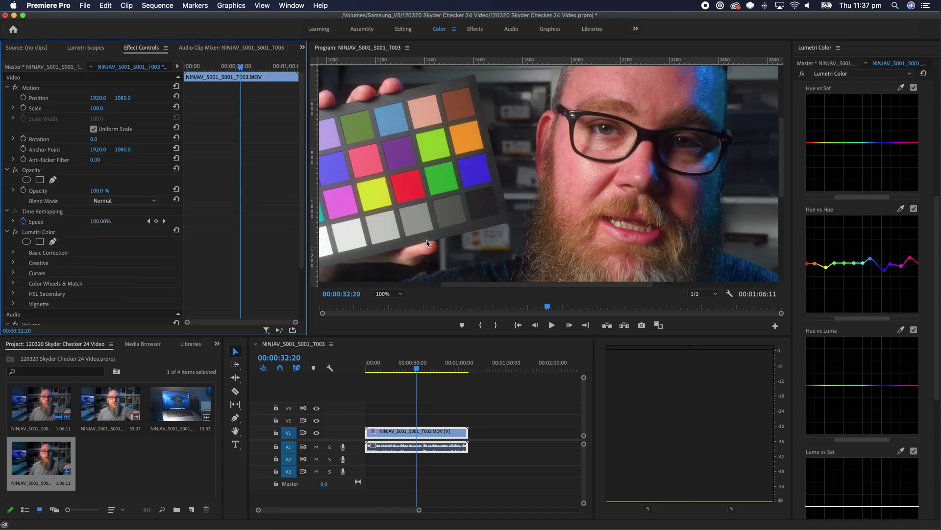
- Draw a triangular Pen opacity mask on the man's forehead to isolate a patch of skin
drag(782, 187, 782, 160)
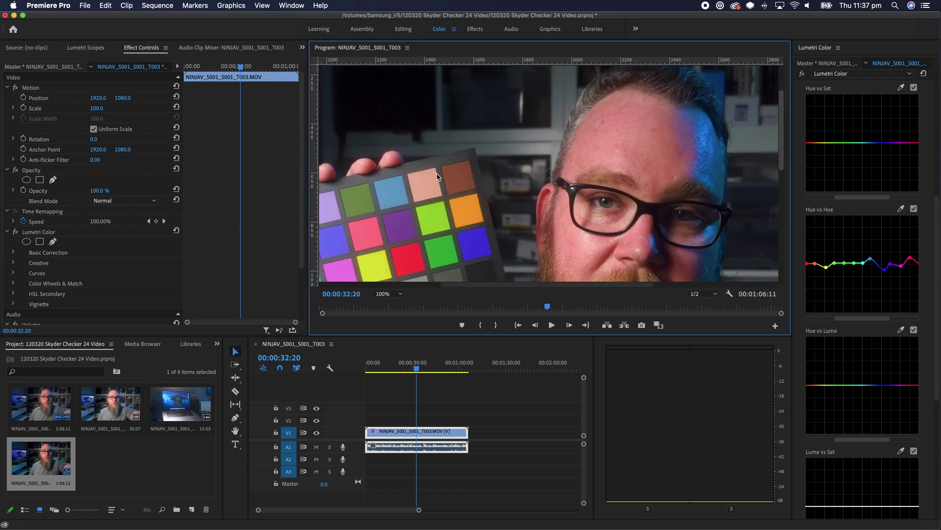
click(53, 179)
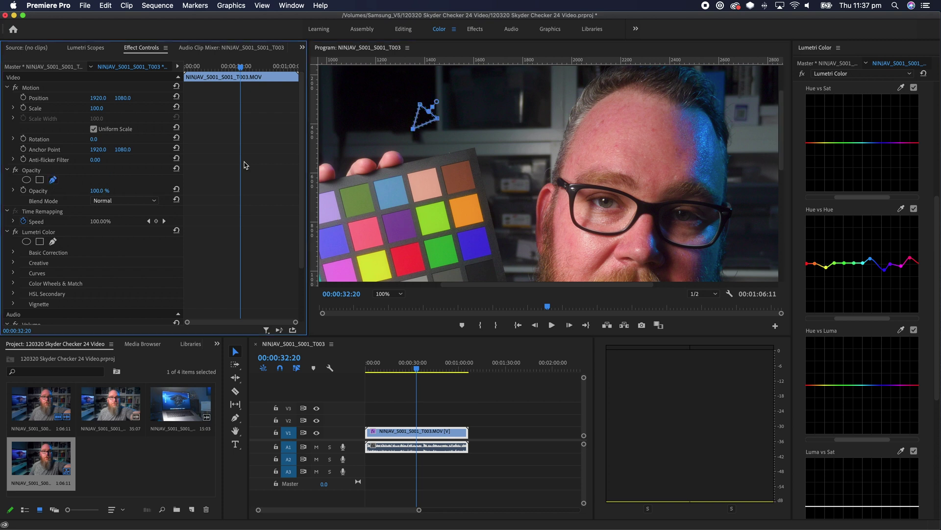
click(627, 114)
click(671, 117)
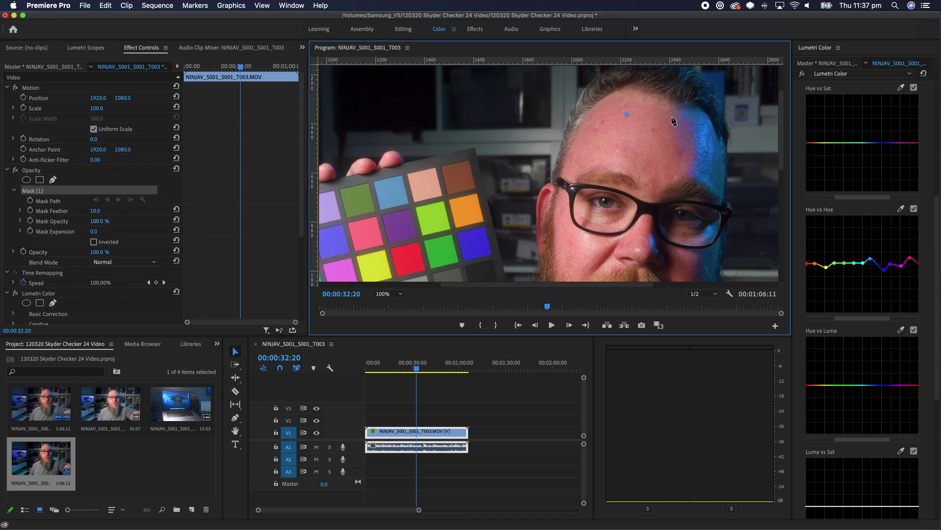
click(651, 165)
click(627, 114)
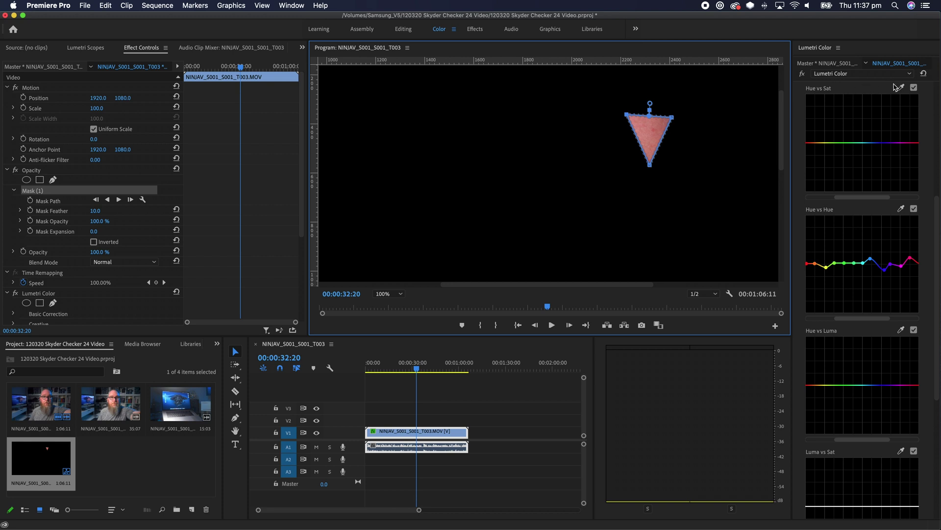
- Collapse the Curves section in Lumetri Color and expand HSL Secondary
scroll(846, 93, up, 6)
scroll(837, 168, up, 2)
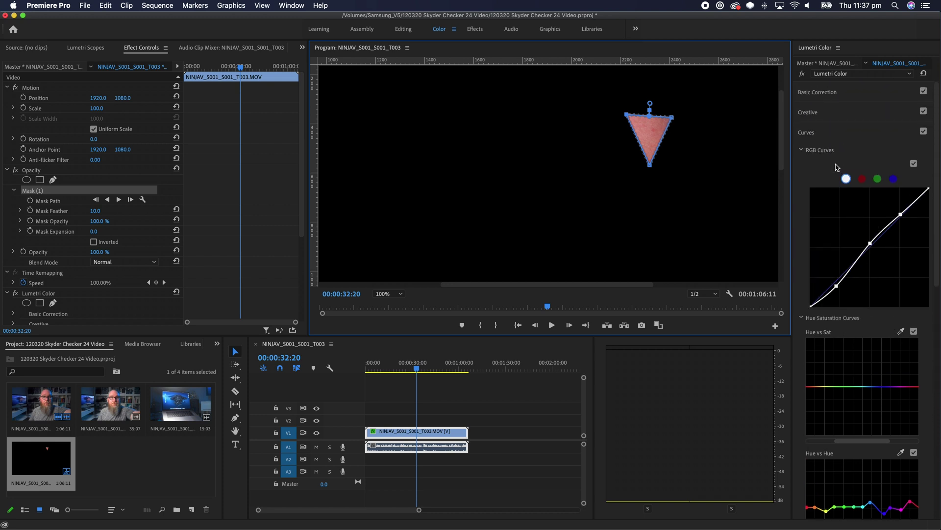
click(816, 138)
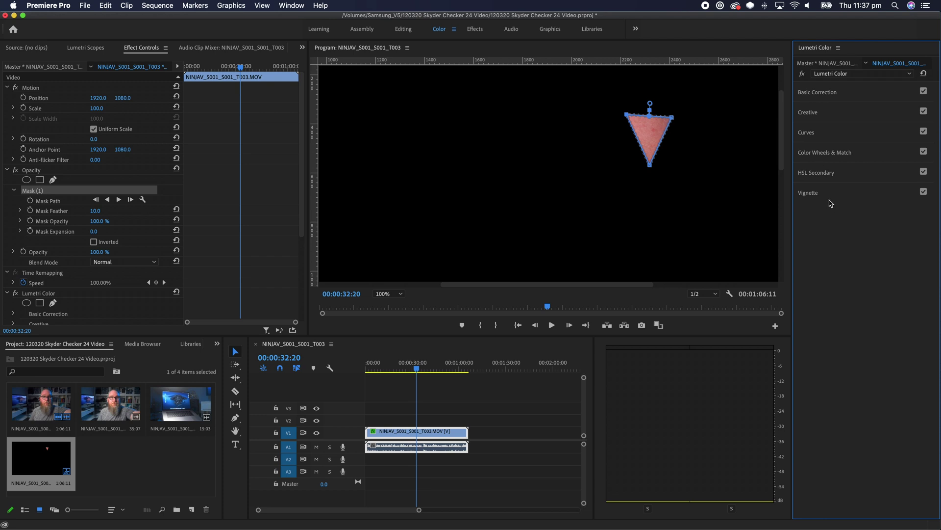
click(819, 174)
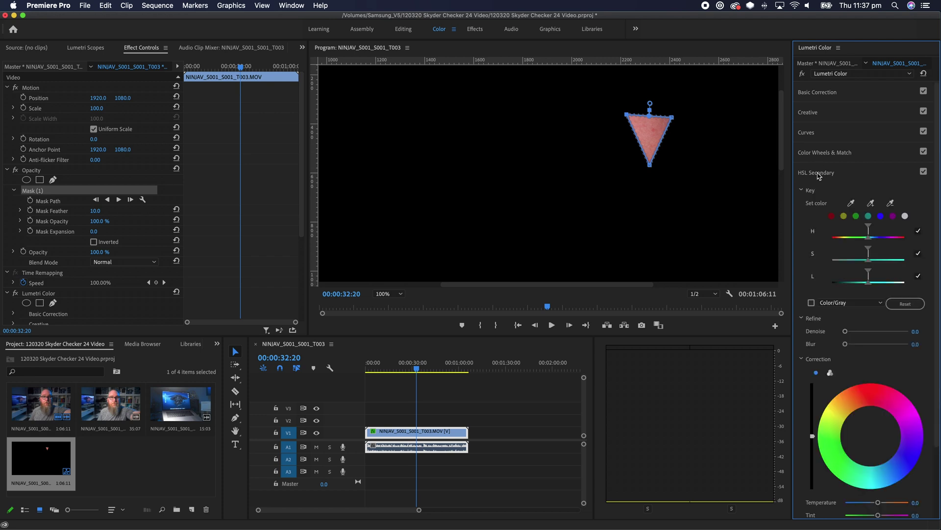
- Turn off the Opacity effect to bypass the forehead mask and set the HSL Secondary key colour to red
key(Left)
key(Left)
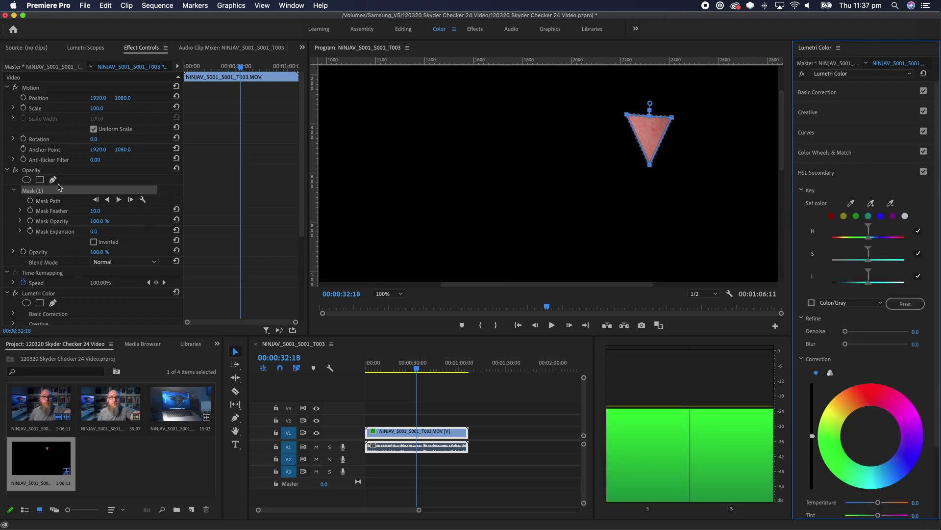
click(15, 170)
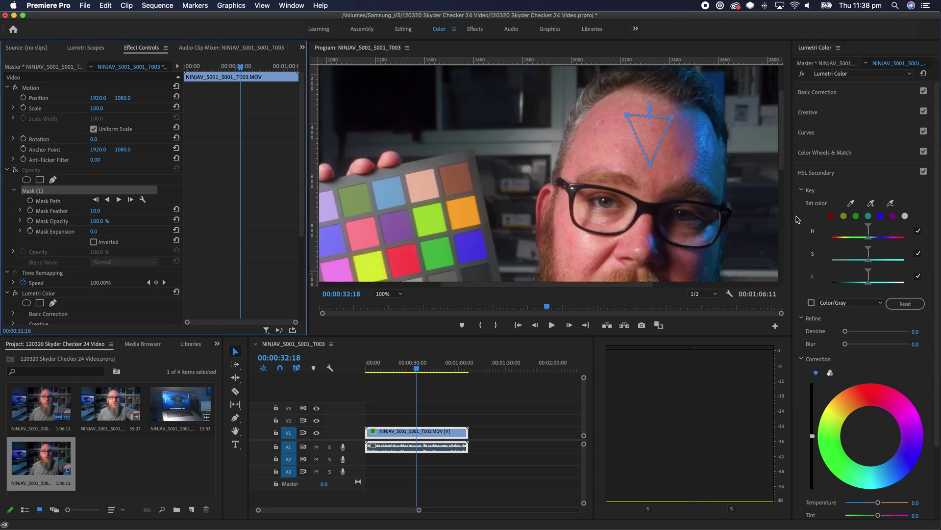
click(832, 216)
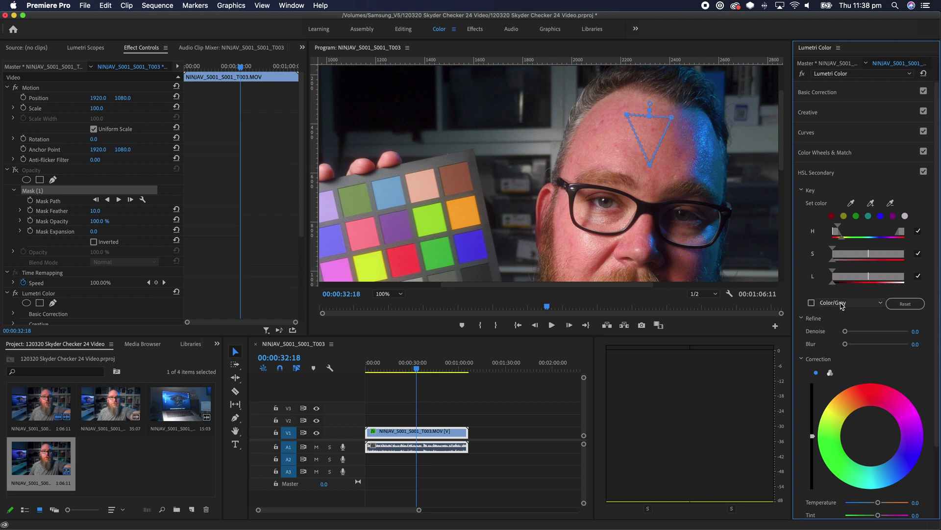
- Preview the HSL Secondary key as a Color/Gray matte and fit the whole frame in the program view
click(811, 303)
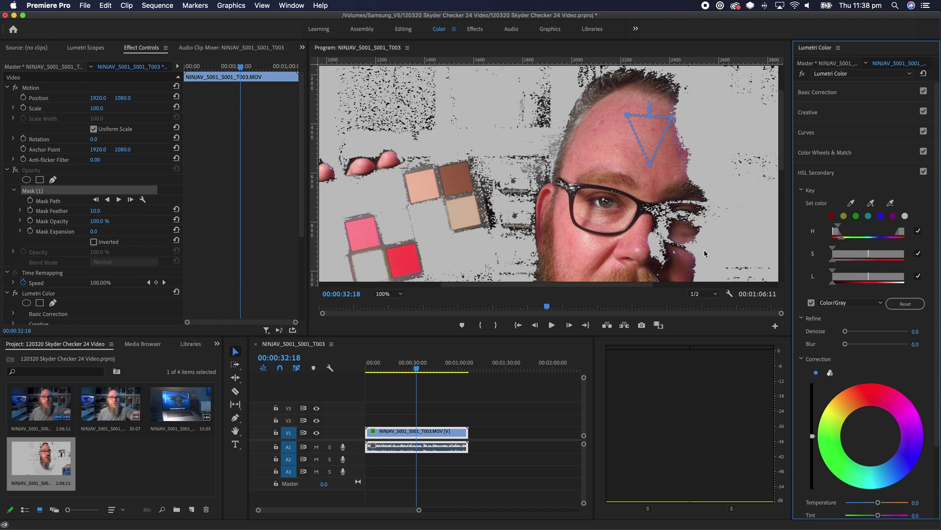
click(390, 294)
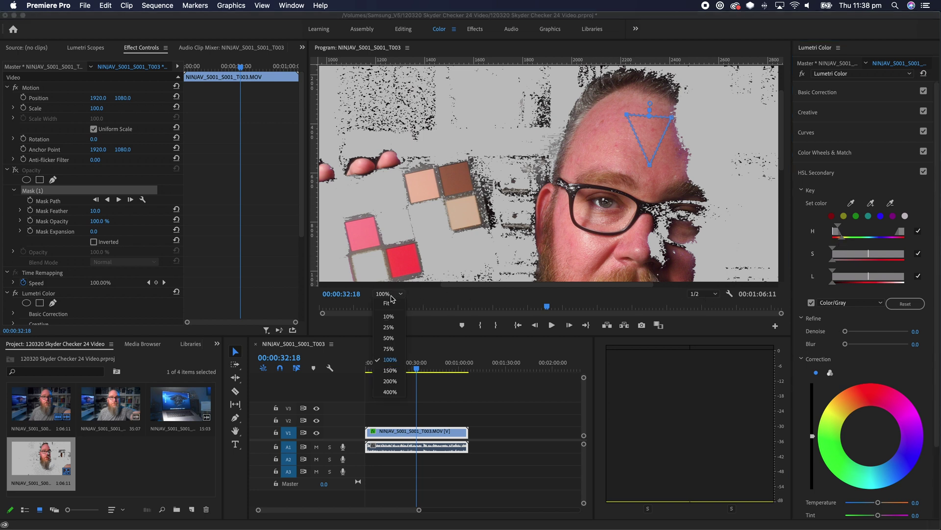
click(392, 305)
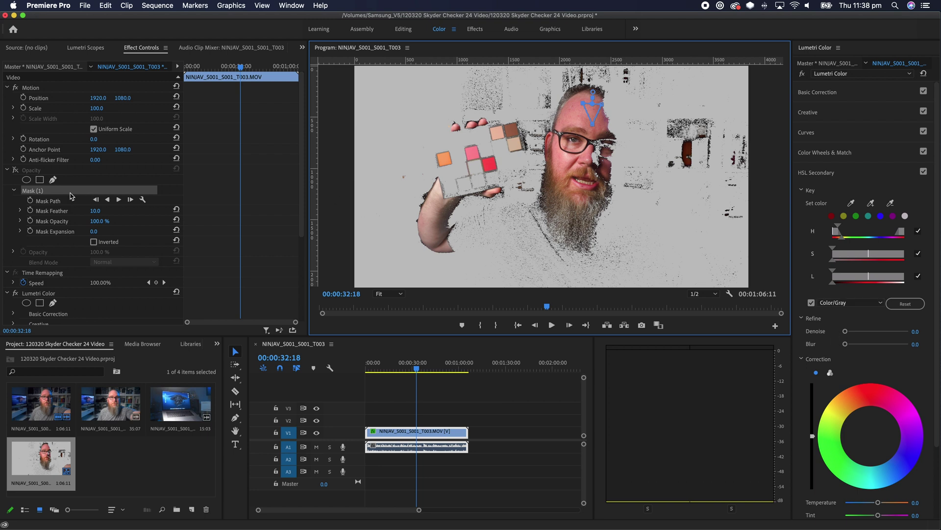
- Re-enable the Opacity effect, check the masked forehead skin on the vectorscope, and delete the forehead mask
click(16, 173)
click(16, 171)
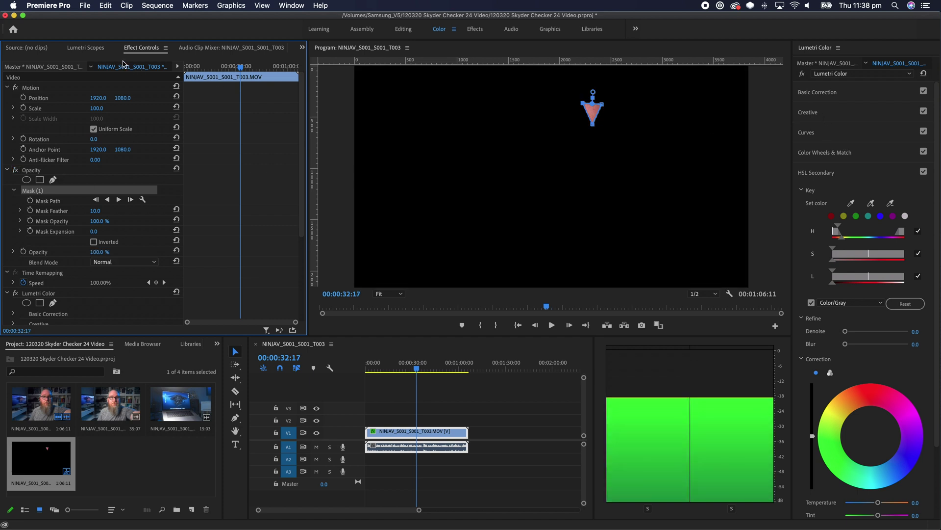
click(93, 47)
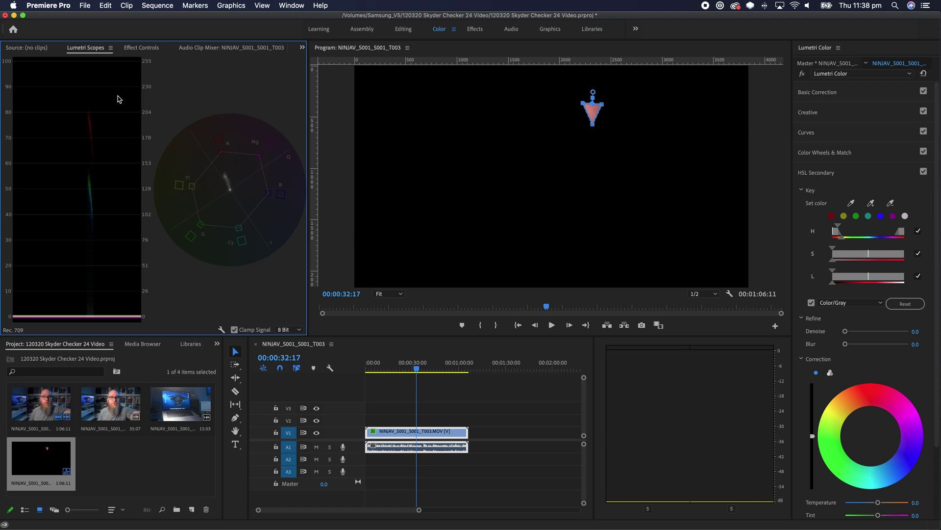
click(146, 49)
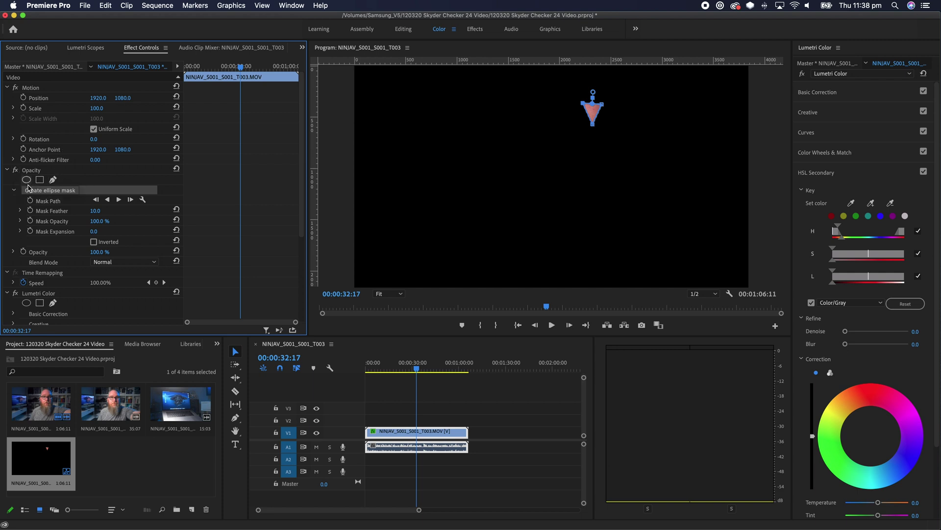
key(Delete)
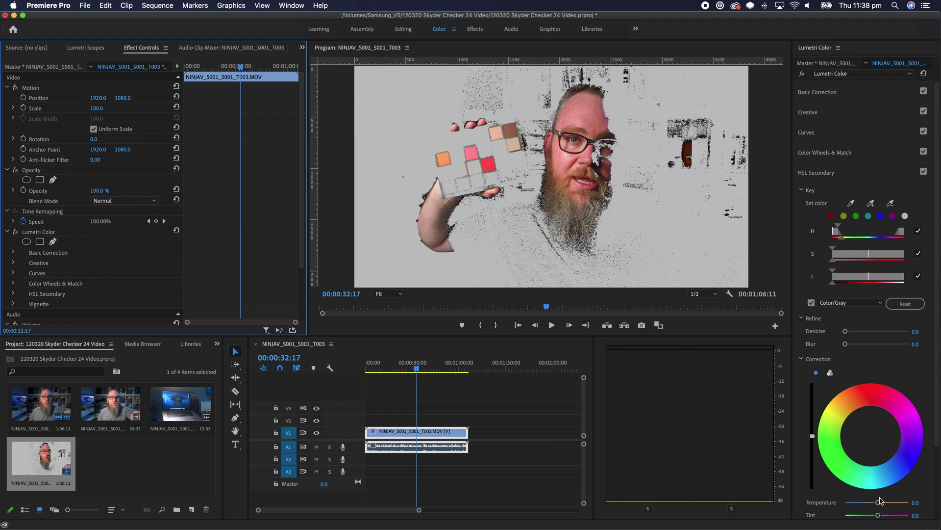
- Lower the HSL Secondary tint to about -9.2 and turn off the Color/Gray matte preview
drag(878, 515, 877, 517)
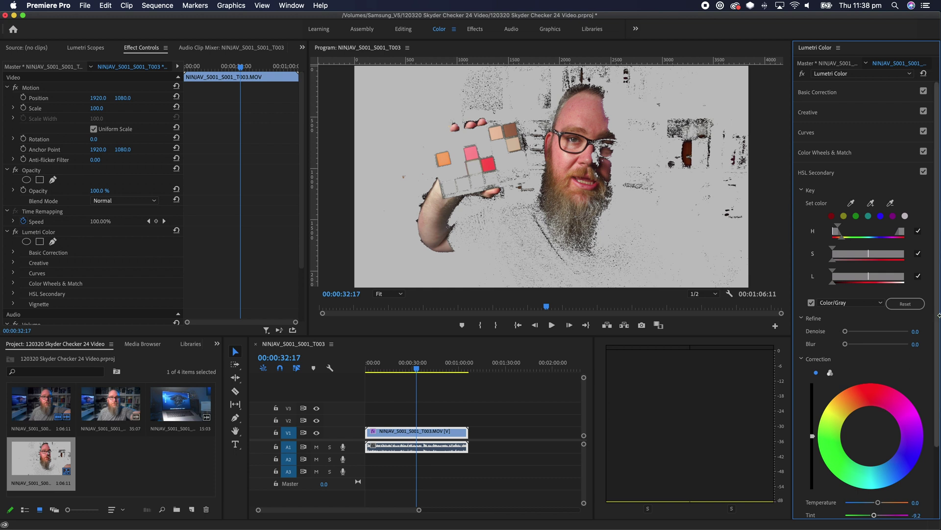
click(812, 303)
- Compare the picture with the HSL Secondary correction switched off and on, leaving it enabled
click(924, 172)
click(924, 173)
click(924, 172)
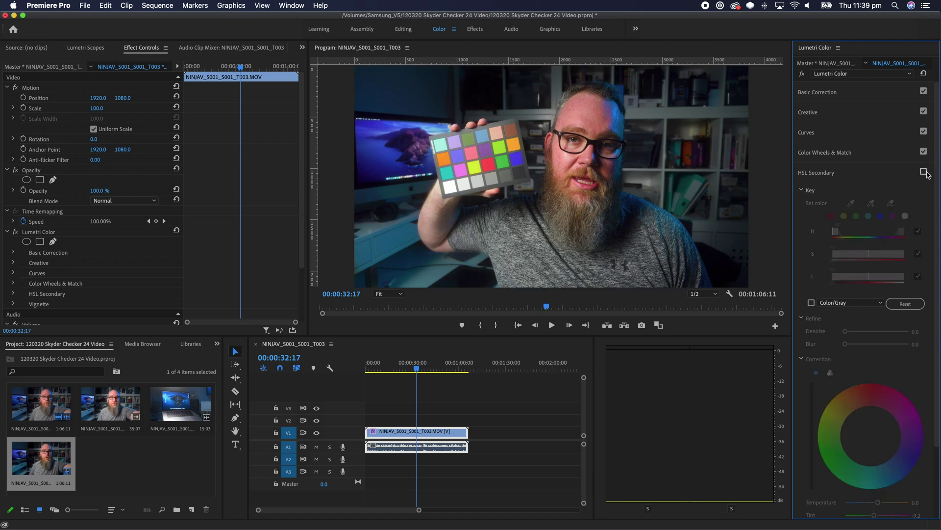
click(925, 172)
click(925, 172)
click(925, 172)
click(924, 173)
click(925, 172)
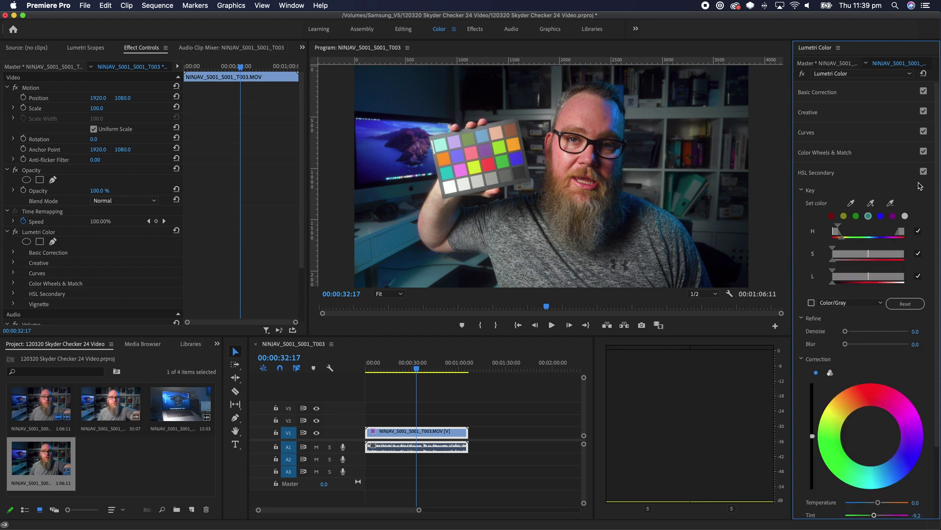
- Set the HSL Secondary tint to -5 and change its key colour to the white swatch
click(919, 516)
text(-5)
key(Return)
click(905, 215)
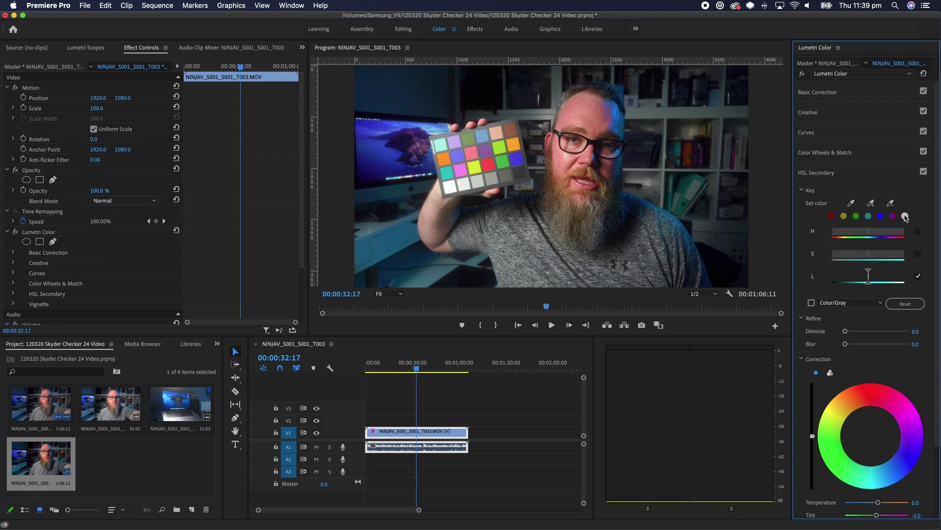
- Expand Basic Correction and set Shadows to about 7.7 and Highlights to about -3.1
click(822, 93)
drag(877, 227, 876, 217)
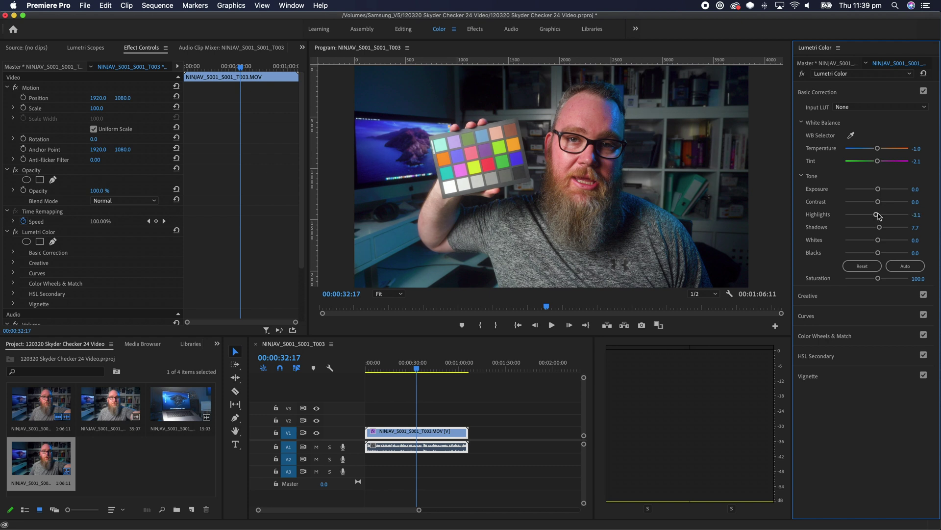